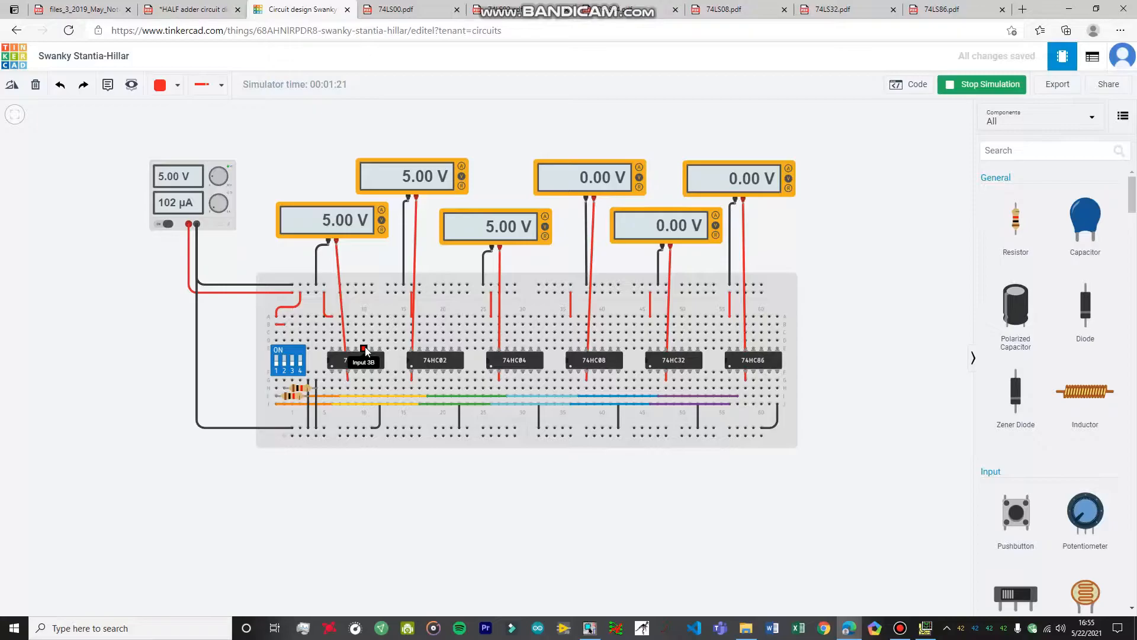
Toggle the DIP switch inputs on the breadboard in the running simulation to test the logic gate outputs
left_click(277, 361)
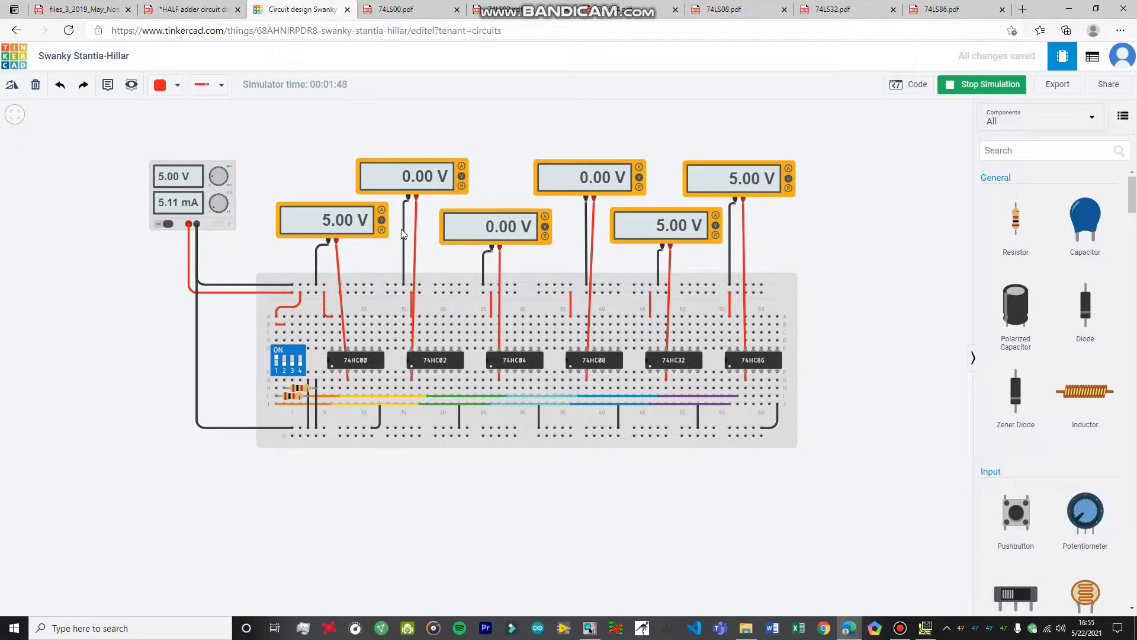
left_click(279, 362)
left_click(278, 364)
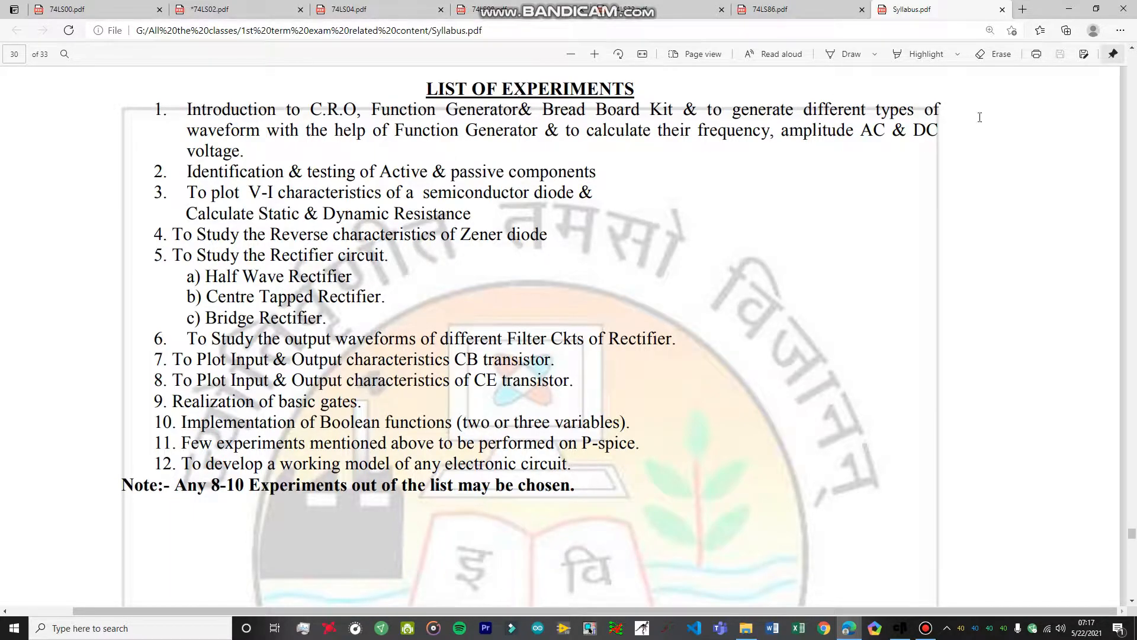
Minimize the open windows and start OrCAD Capture with the OrCAD PCB Designer Professional w/PSpice suite
left_click(1066, 14)
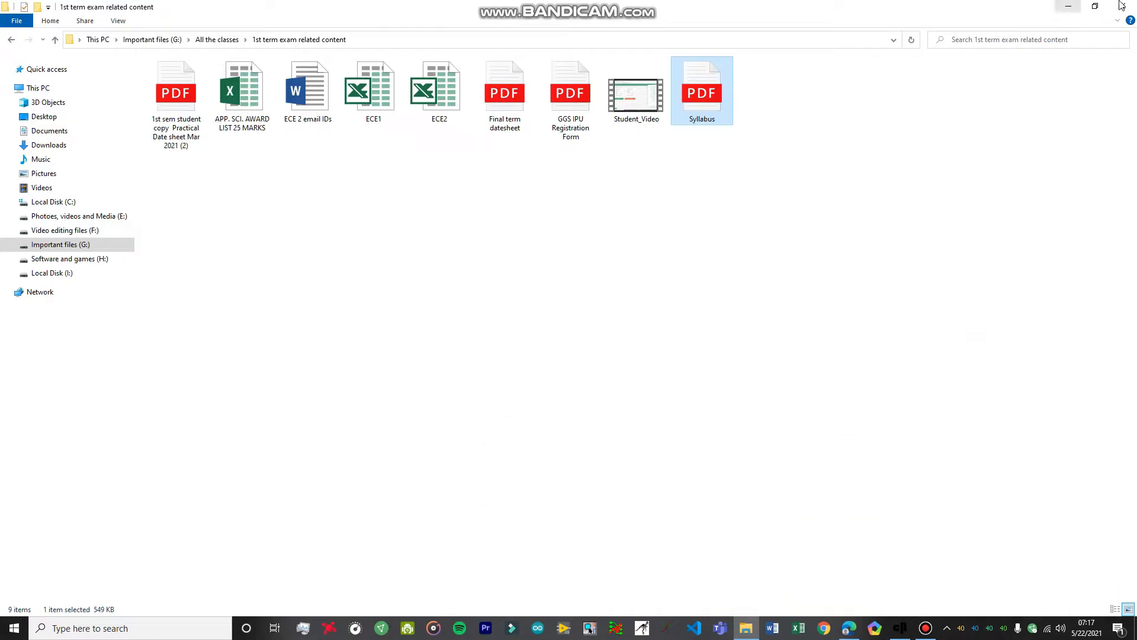
left_click(1067, 8)
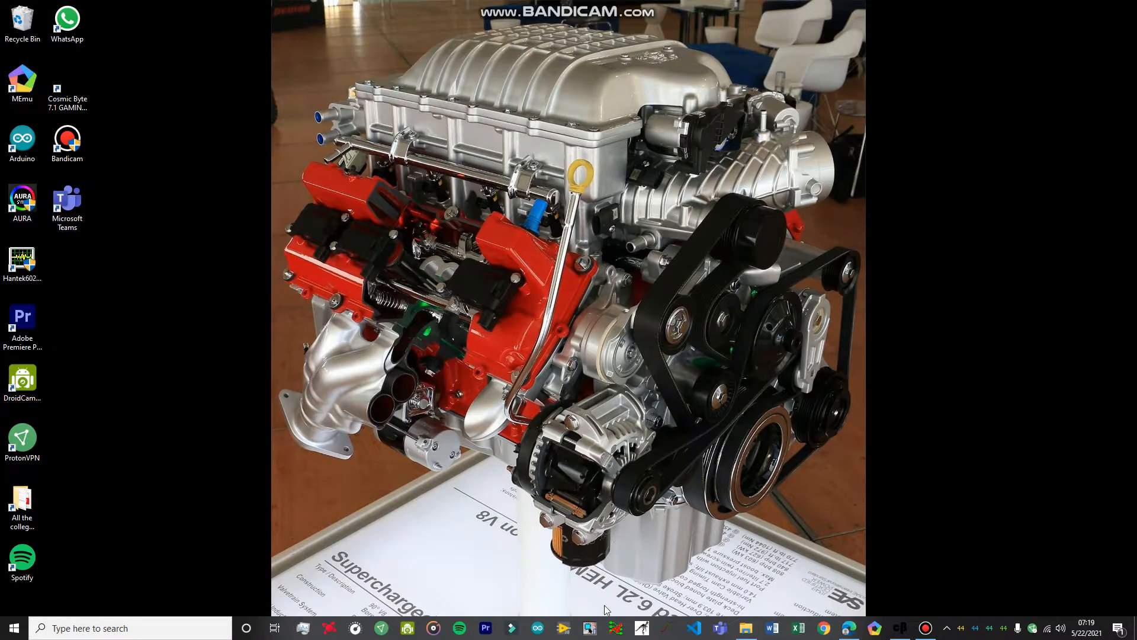
left_click(591, 631)
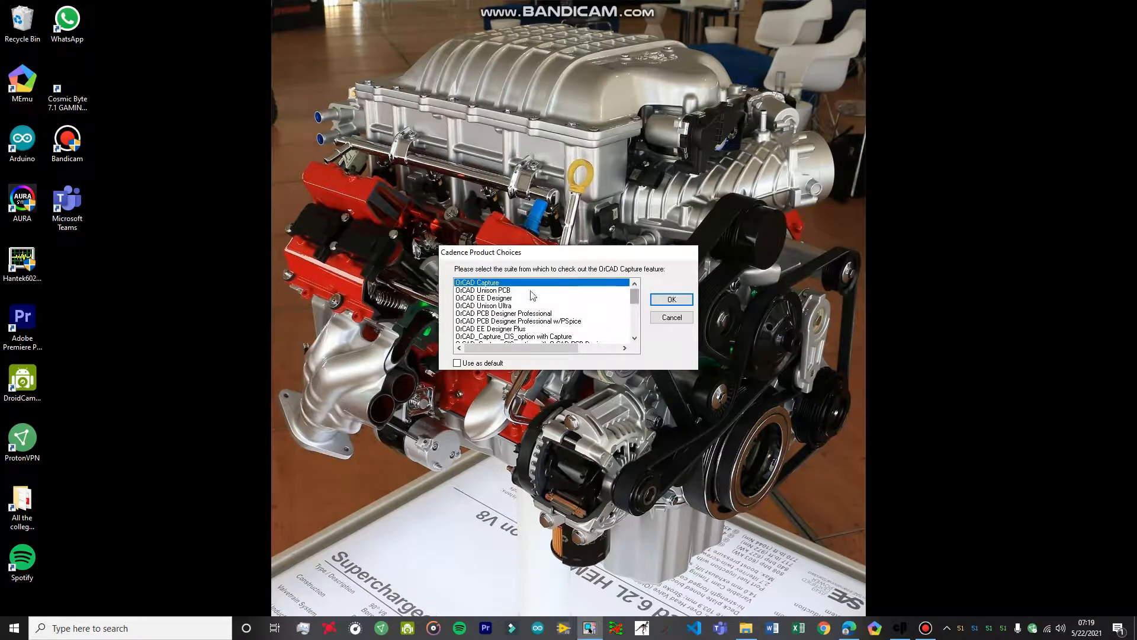
left_click(514, 321)
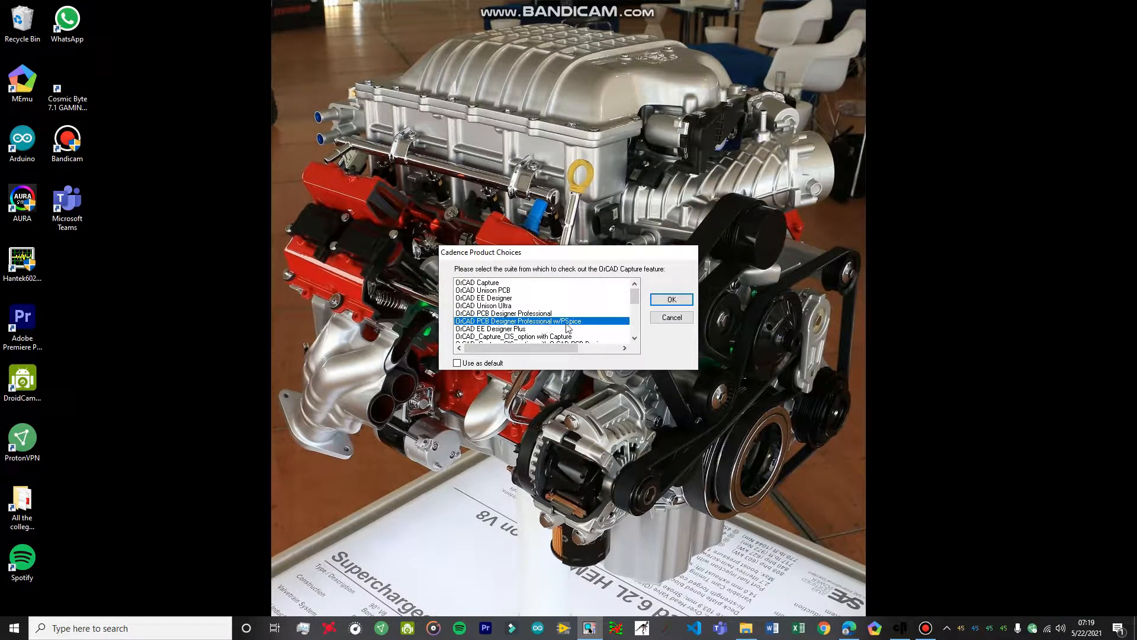
left_click(670, 299)
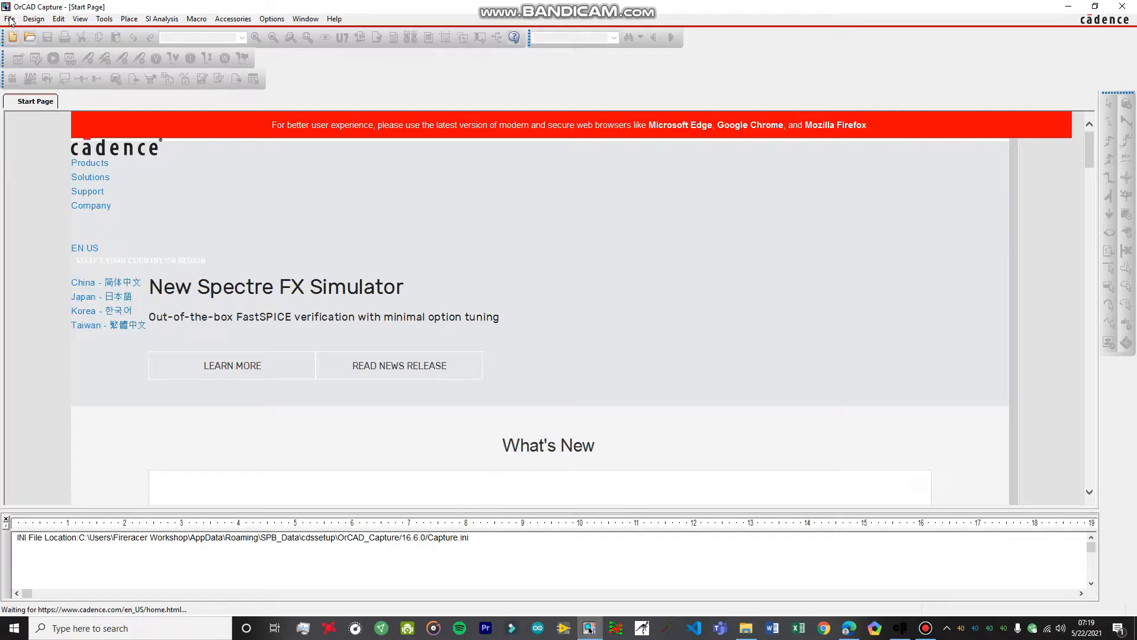
Create a blank Analog or Mixed A/D project named Logic_gates_trial_1 in G:\MY CIRCUIT DESIGNS and close the Start Page
left_click(10, 19)
mouse_move(24, 30)
left_click(168, 33)
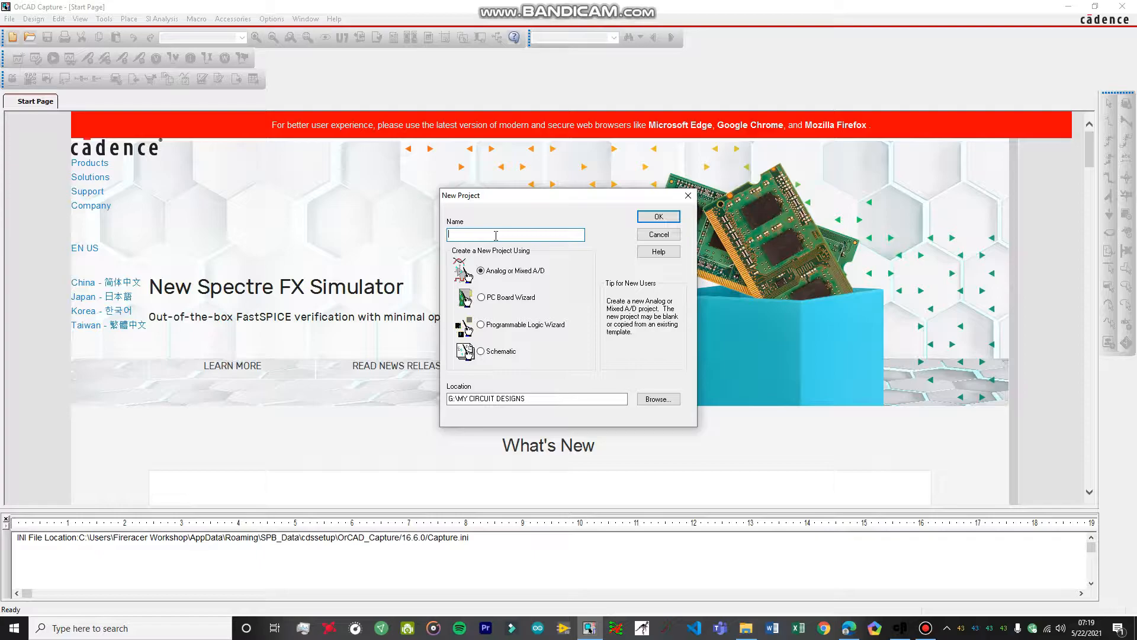
type("Logic")
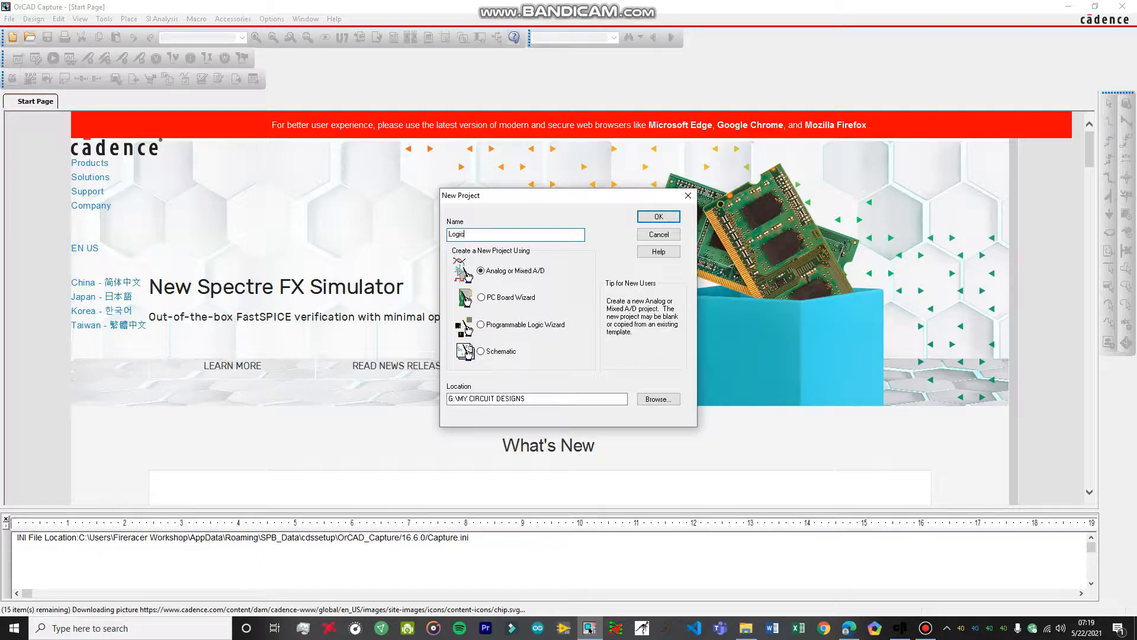
type("_gates_trial_1")
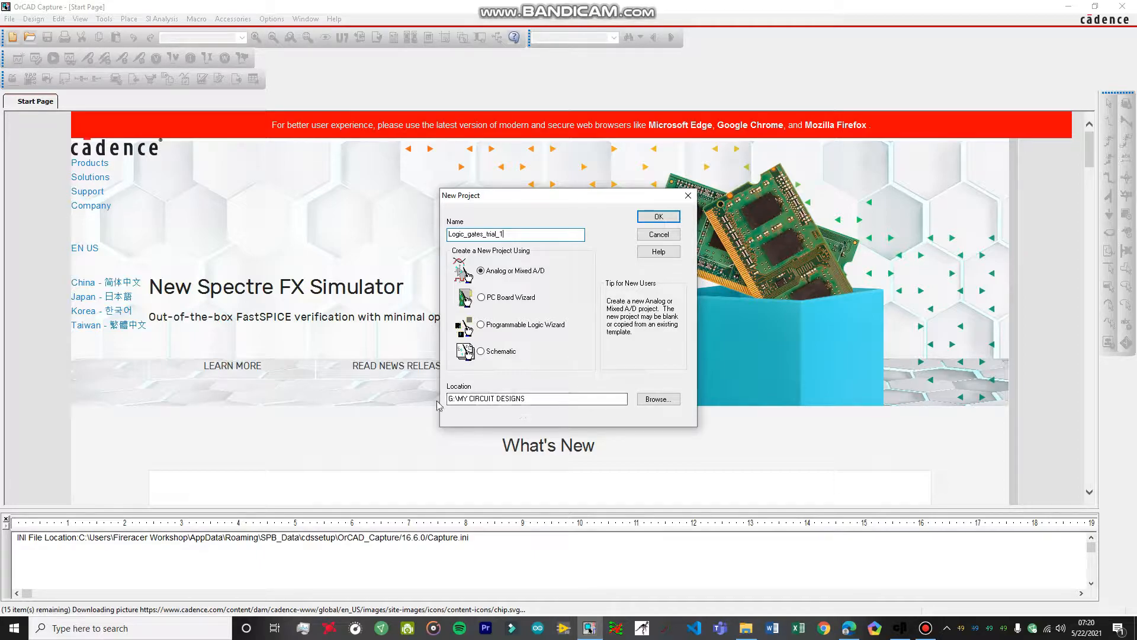
left_click(657, 219)
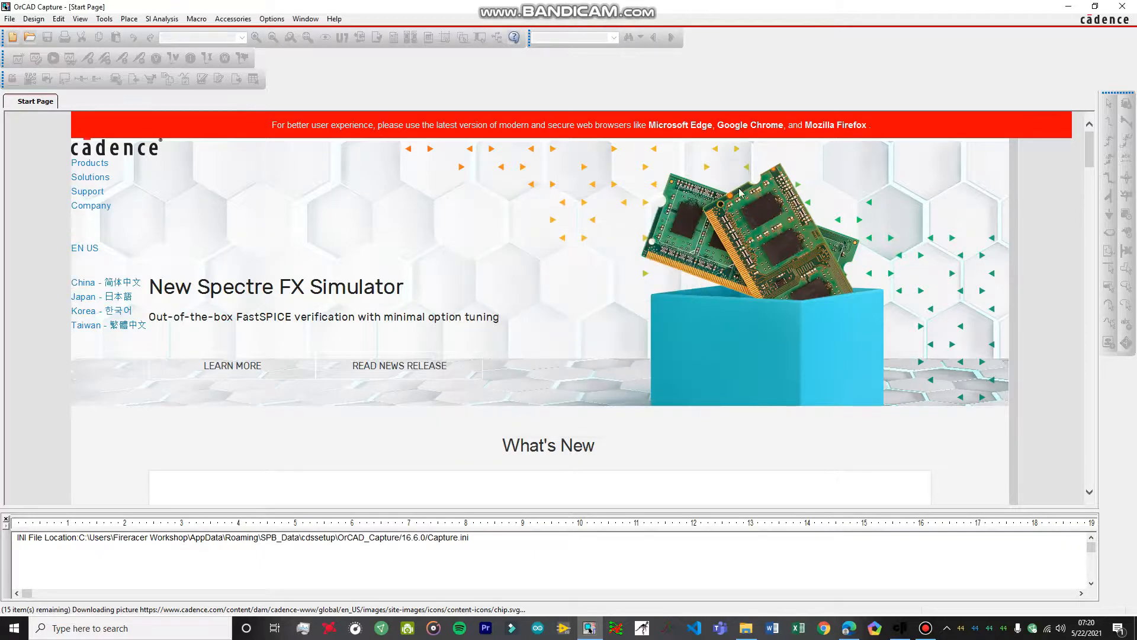
left_click(474, 334)
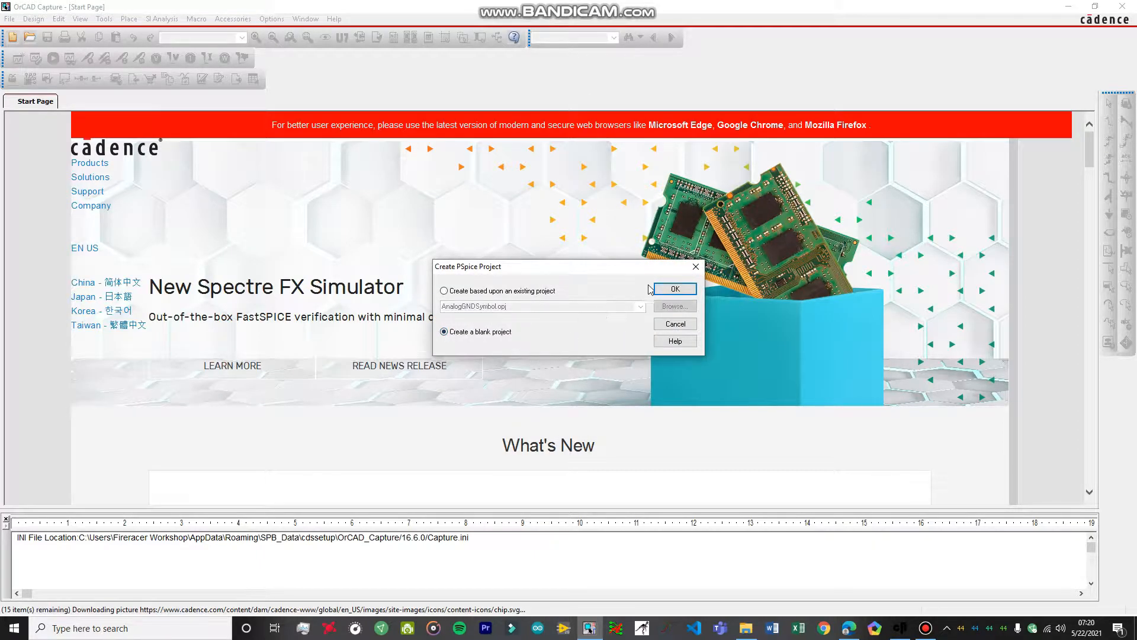
left_click(675, 289)
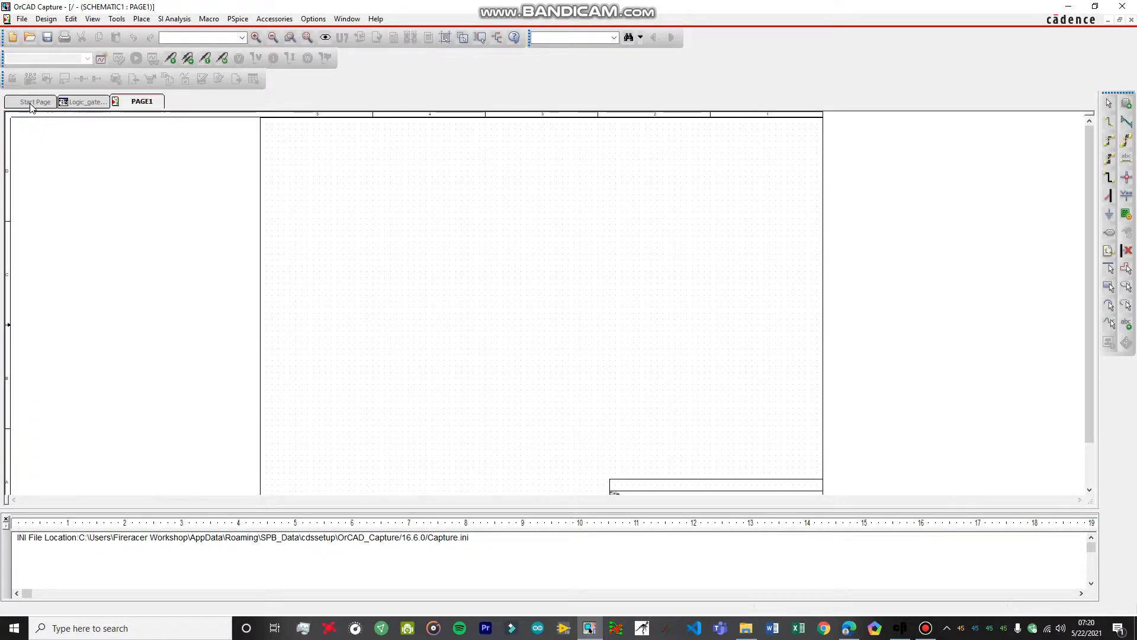
right_click(31, 103)
left_click(56, 173)
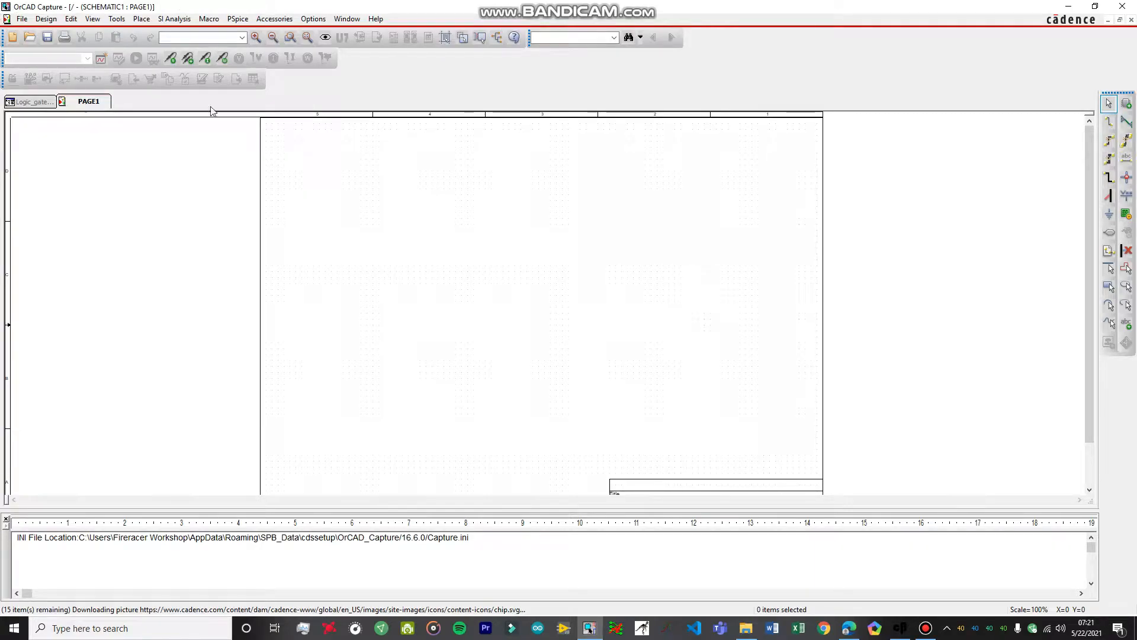
Search the part libraries for 74LS00 and select the version from the 74LS library
key("p")
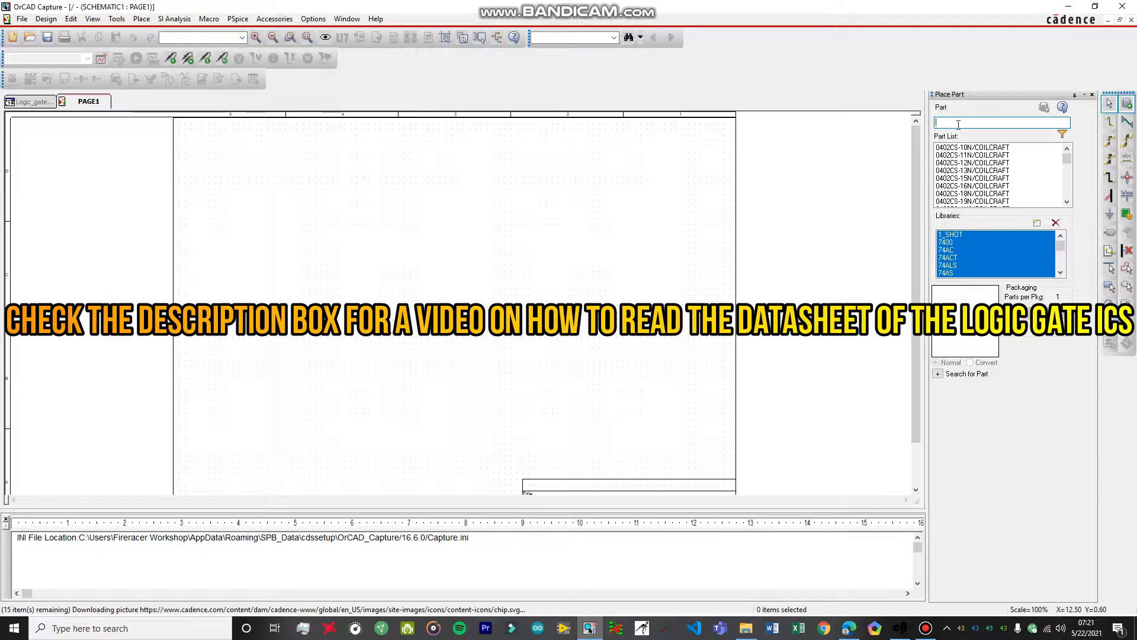
type("74")
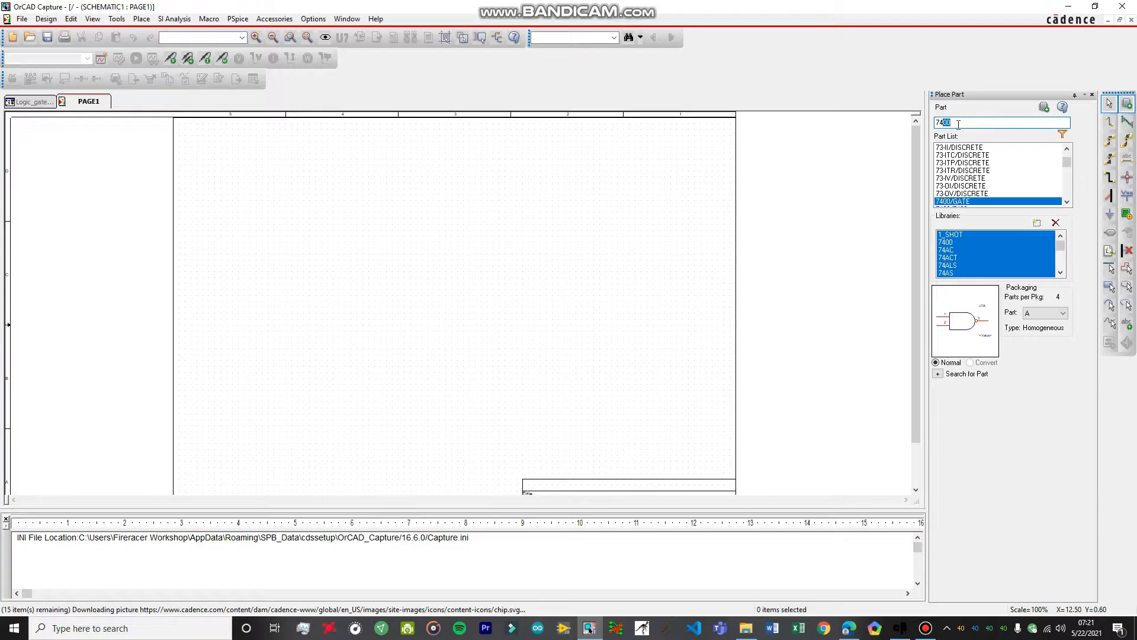
type("LS")
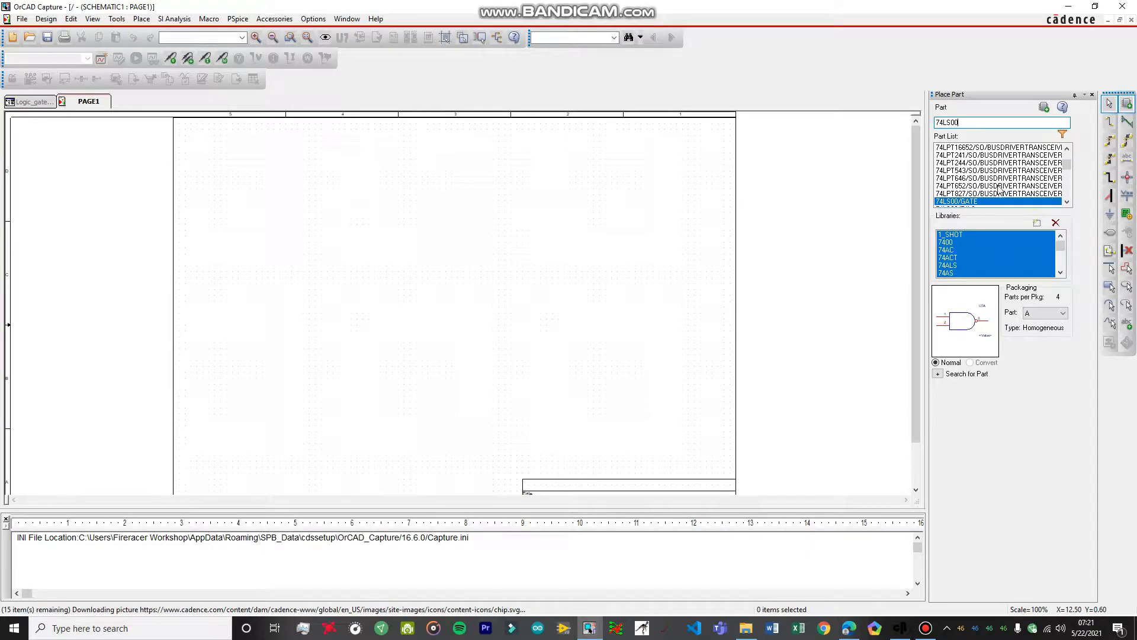
scroll(999, 190, "down", 2)
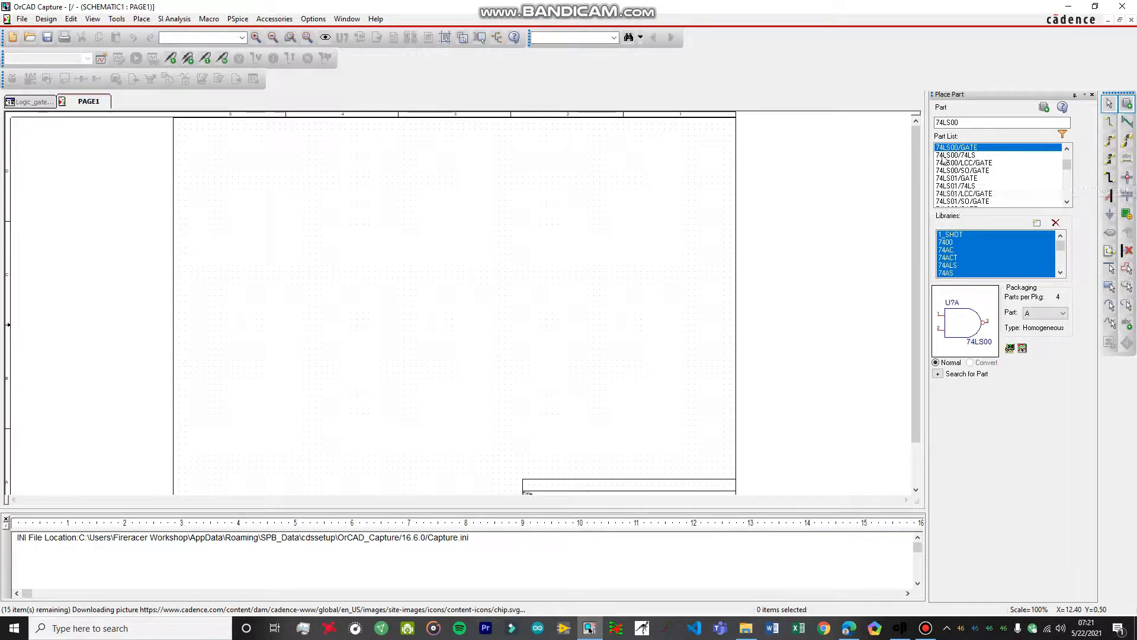
left_click(958, 155)
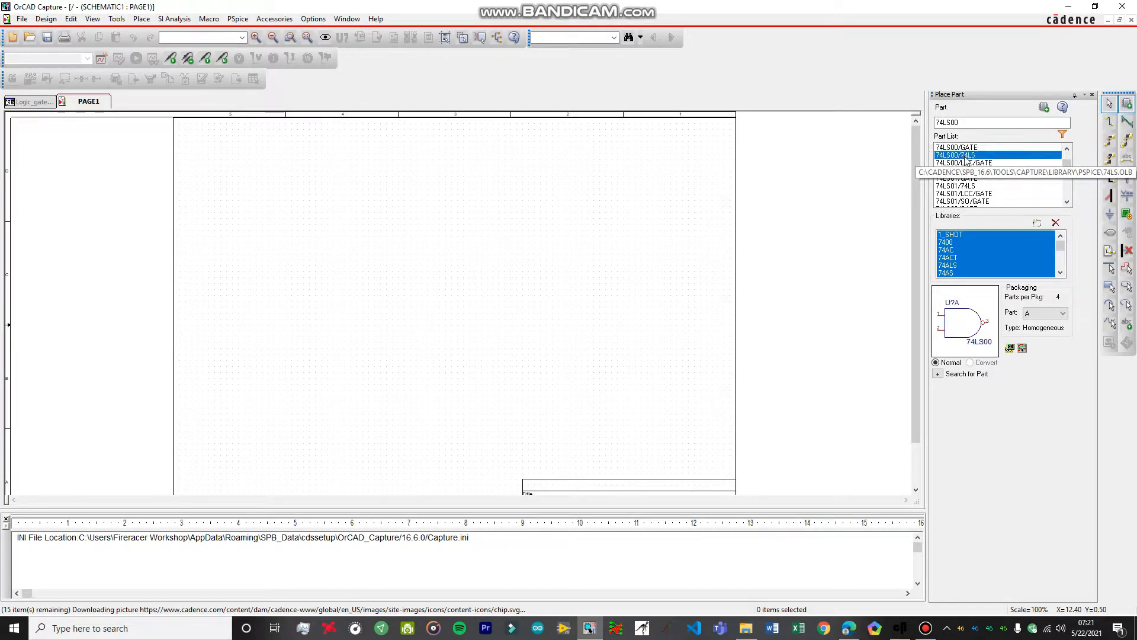
Compare the previews of the 74LS00 part from the GATE library and from the PSpice 74LS library
left_click(976, 163)
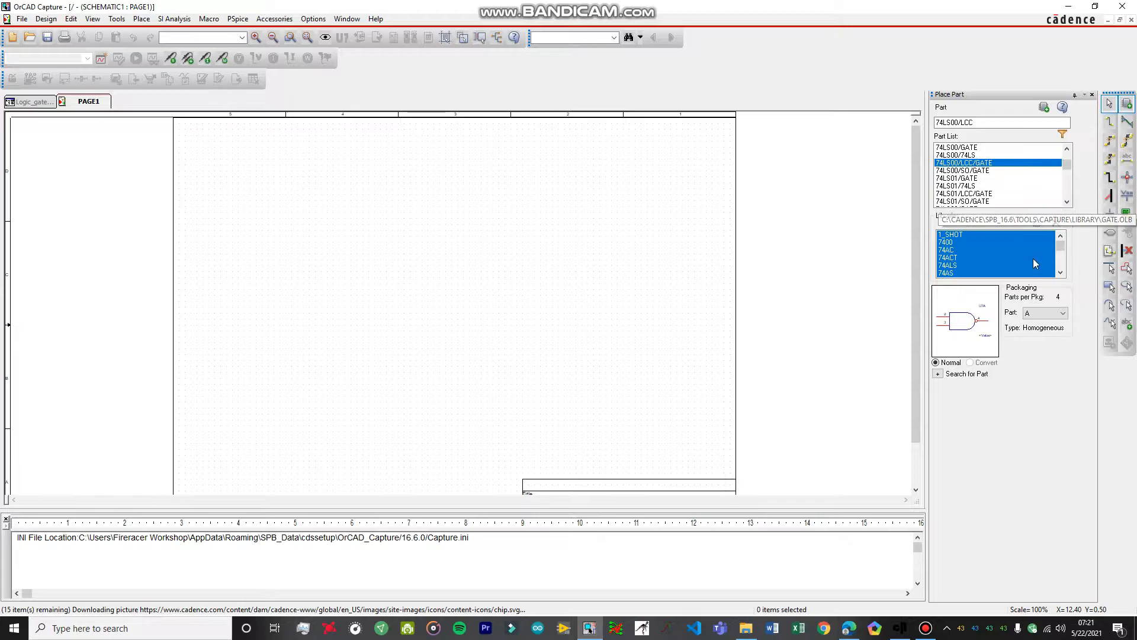
left_click(974, 148)
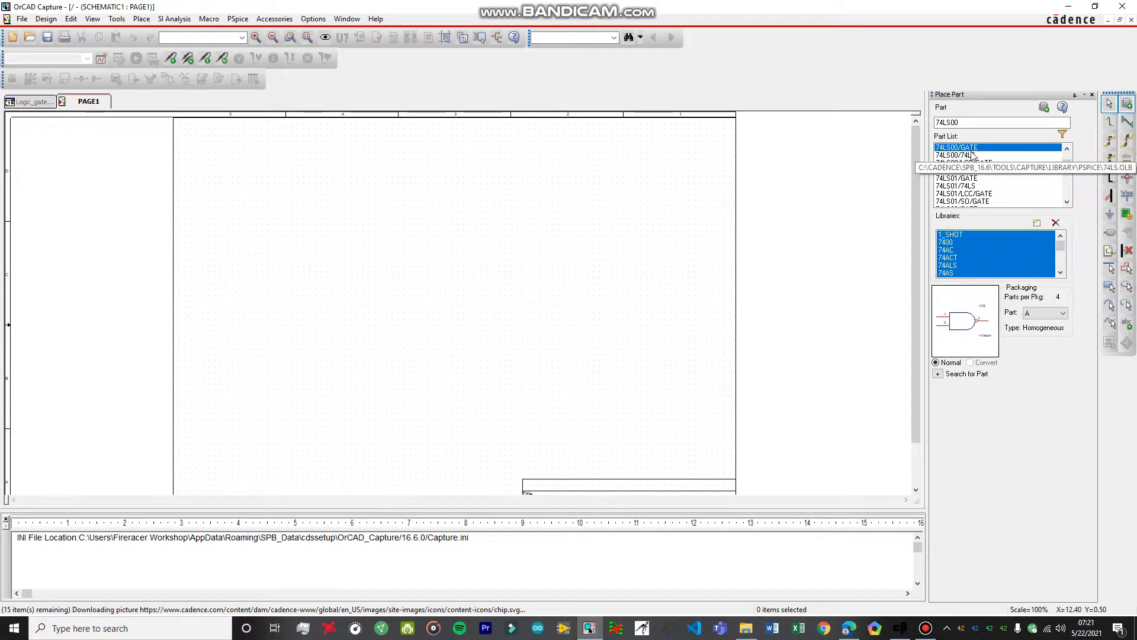
left_click(975, 155)
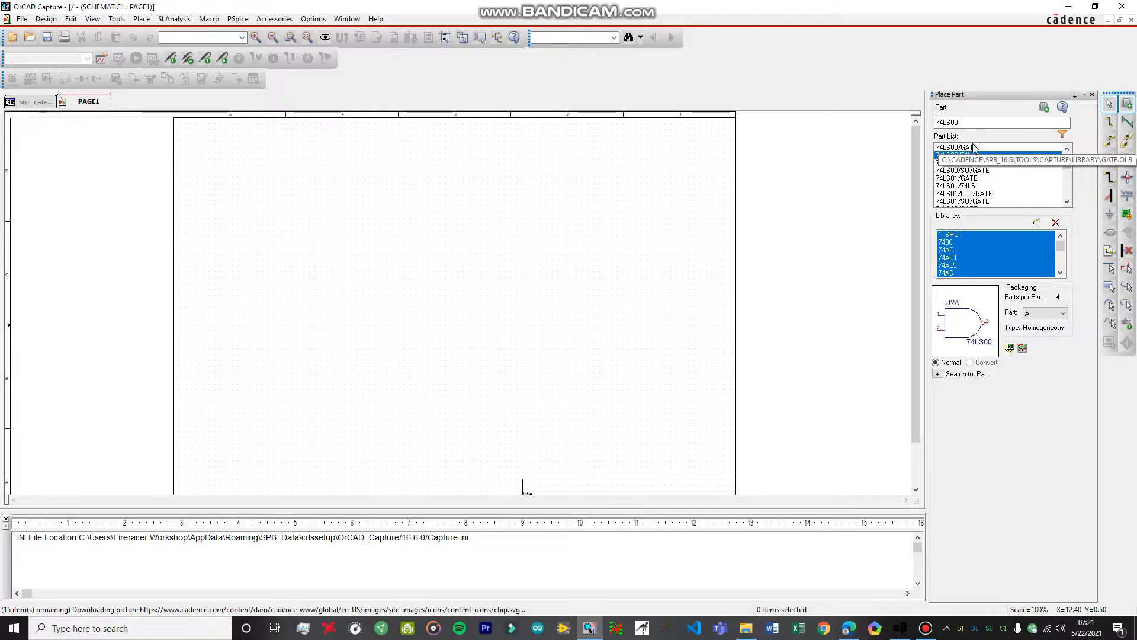
left_click(974, 148)
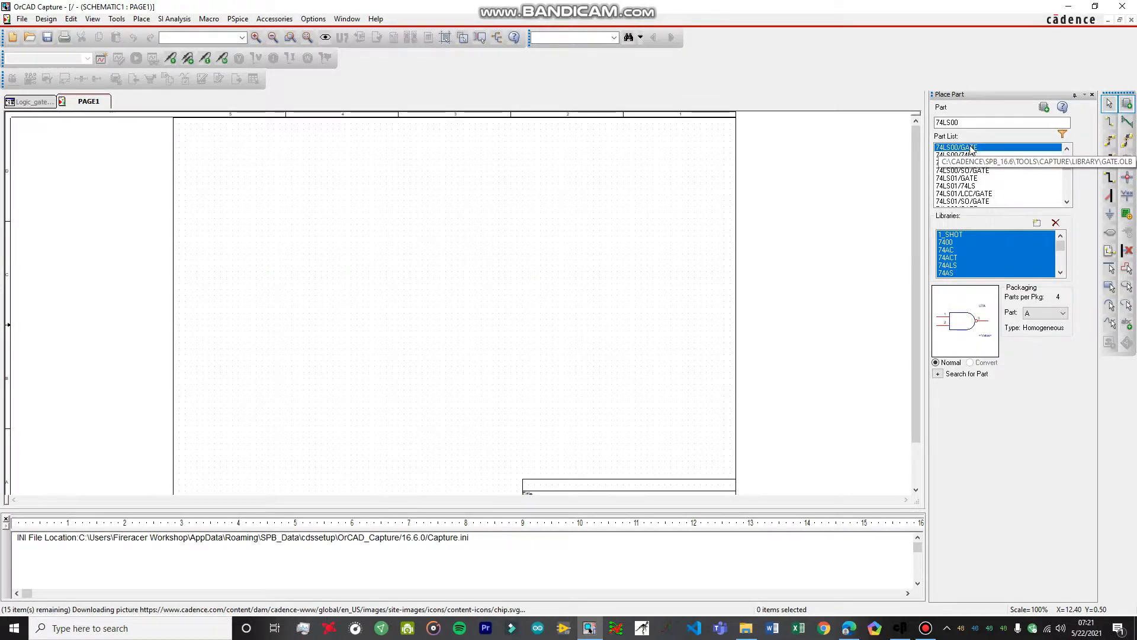
left_click(970, 156)
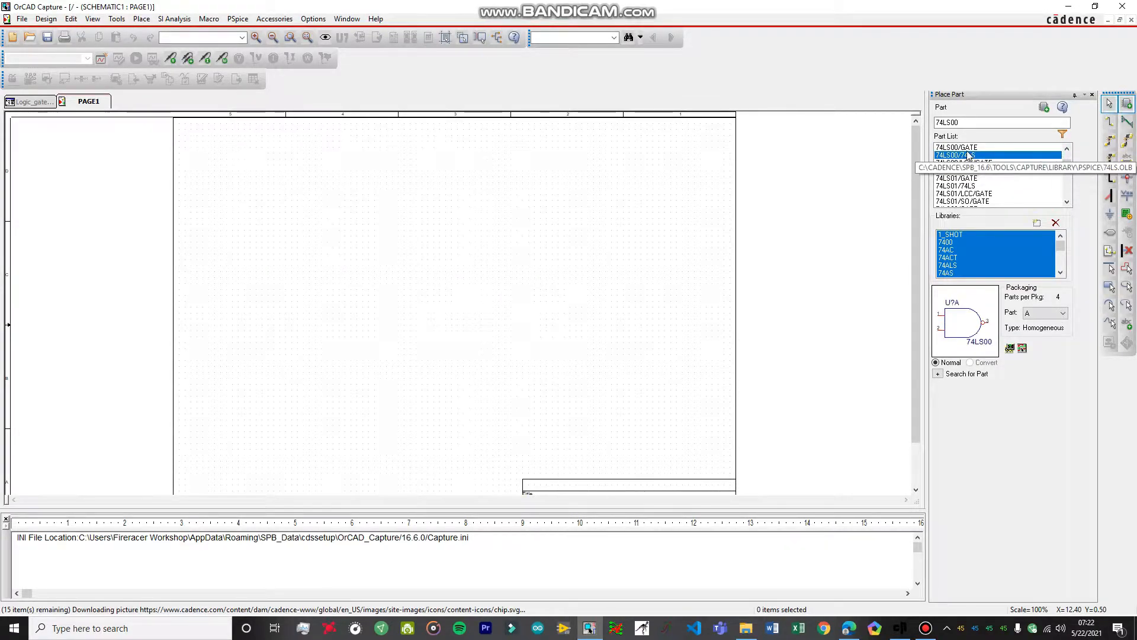
left_click(972, 147)
left_click(966, 156)
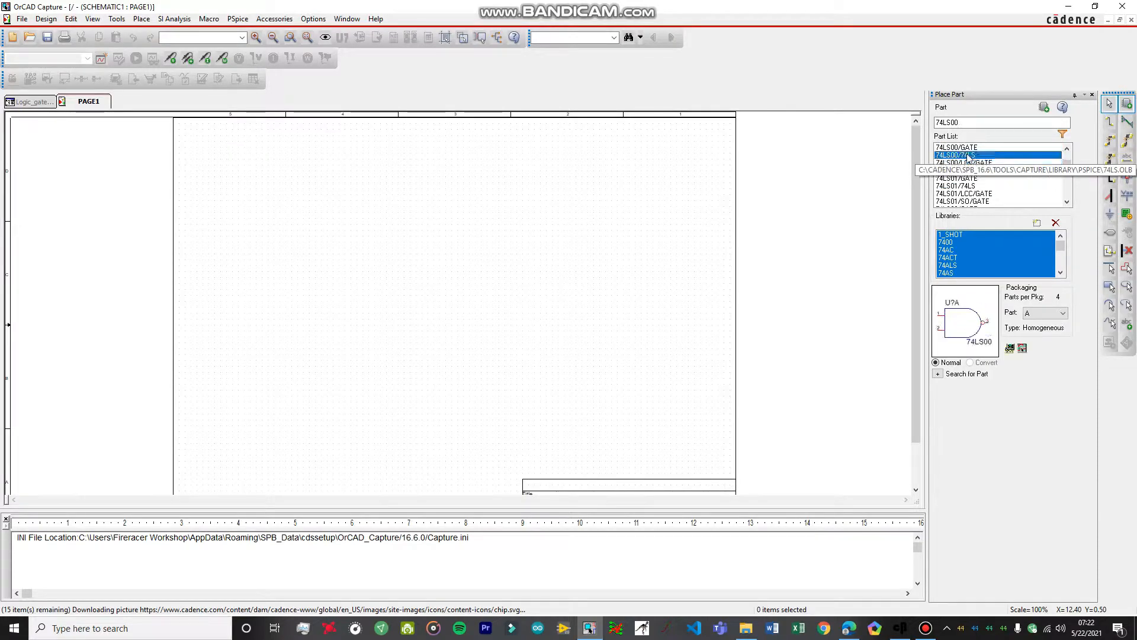
Place one 74LS00 NAND gate from the 74LS library near the middle of the schematic page
double_click(966, 156)
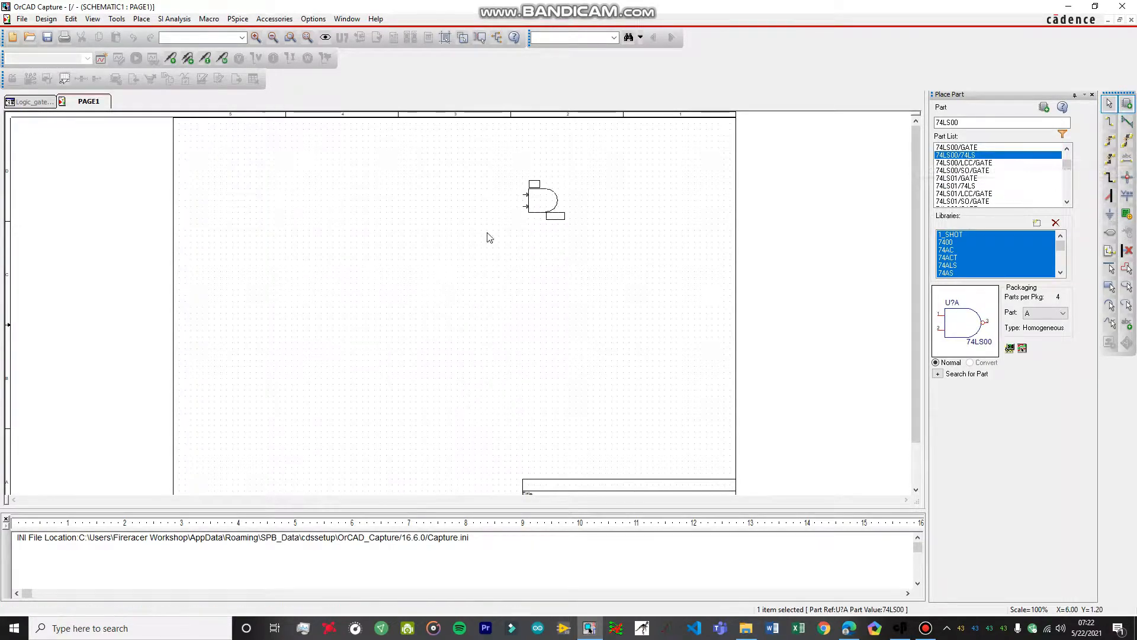
left_click(436, 242)
key("Escape")
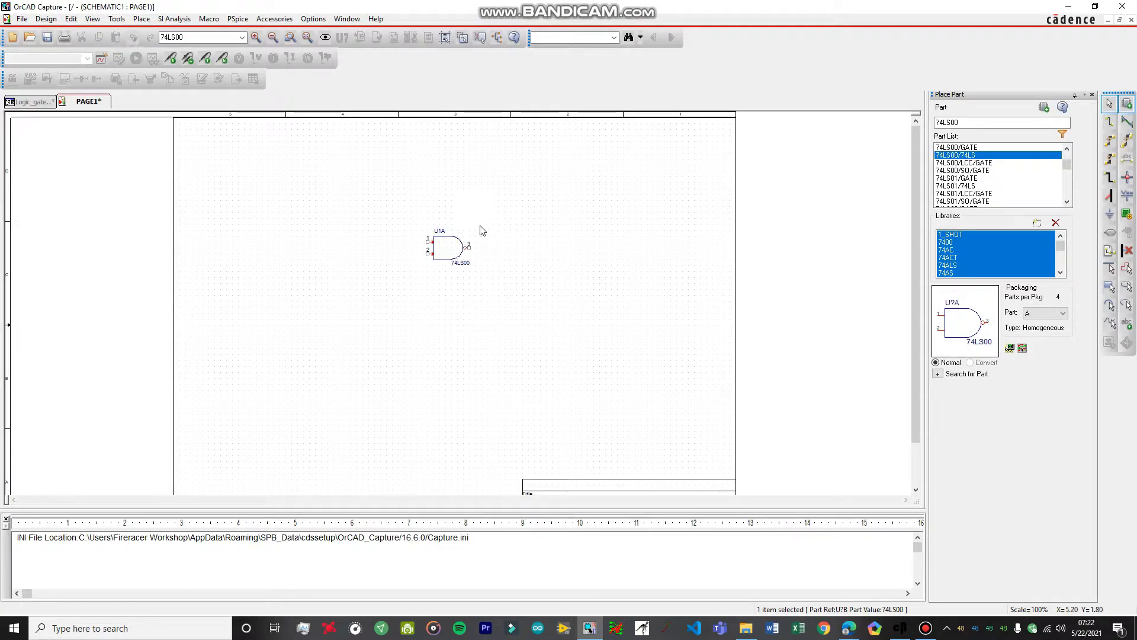
scroll(462, 309, "up", 2, "ctrl")
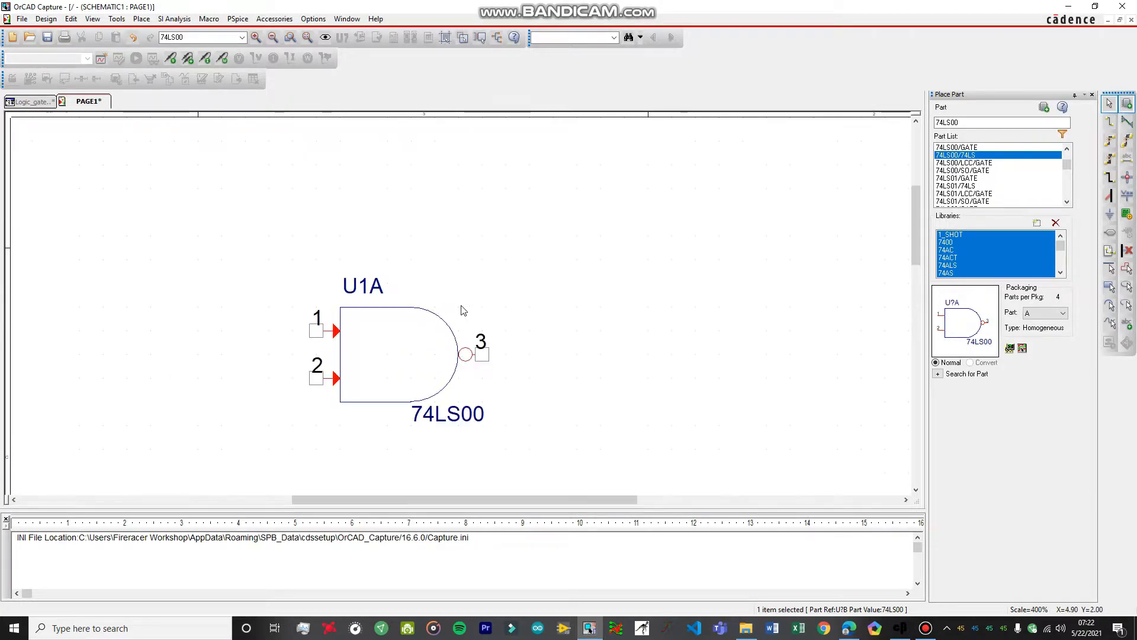
scroll(462, 309, "down", 2, "ctrl")
scroll(462, 310, "up", 1, "ctrl")
scroll(464, 311, "up", 1, "ctrl")
middle_click(480, 297)
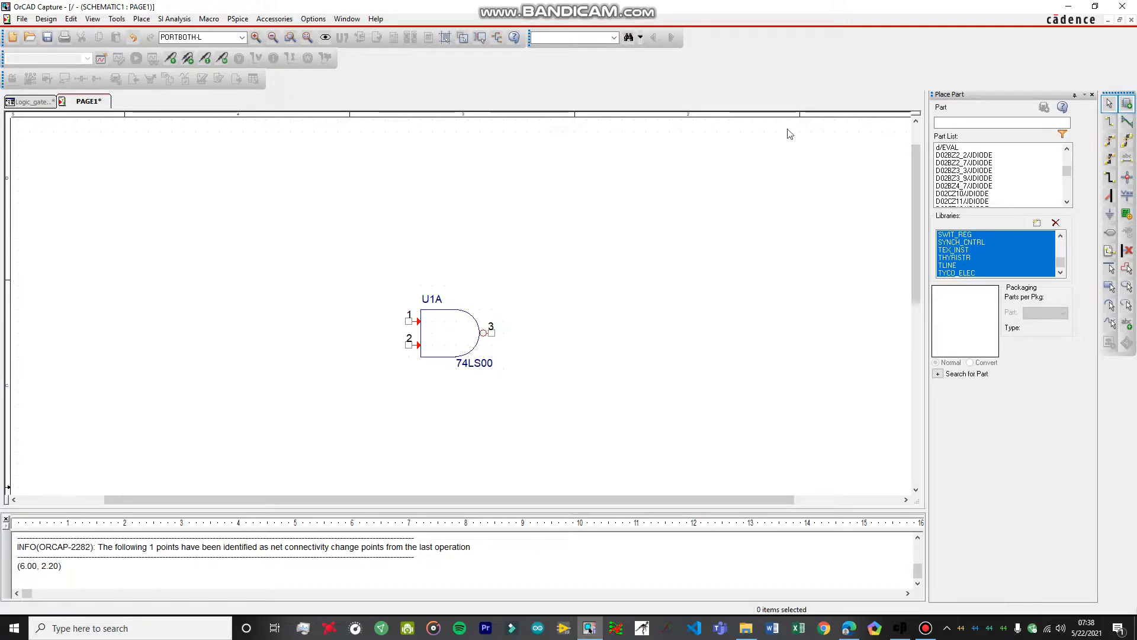
Restrict the part list to the SOURCE library
scroll(1061, 263, "up", 2)
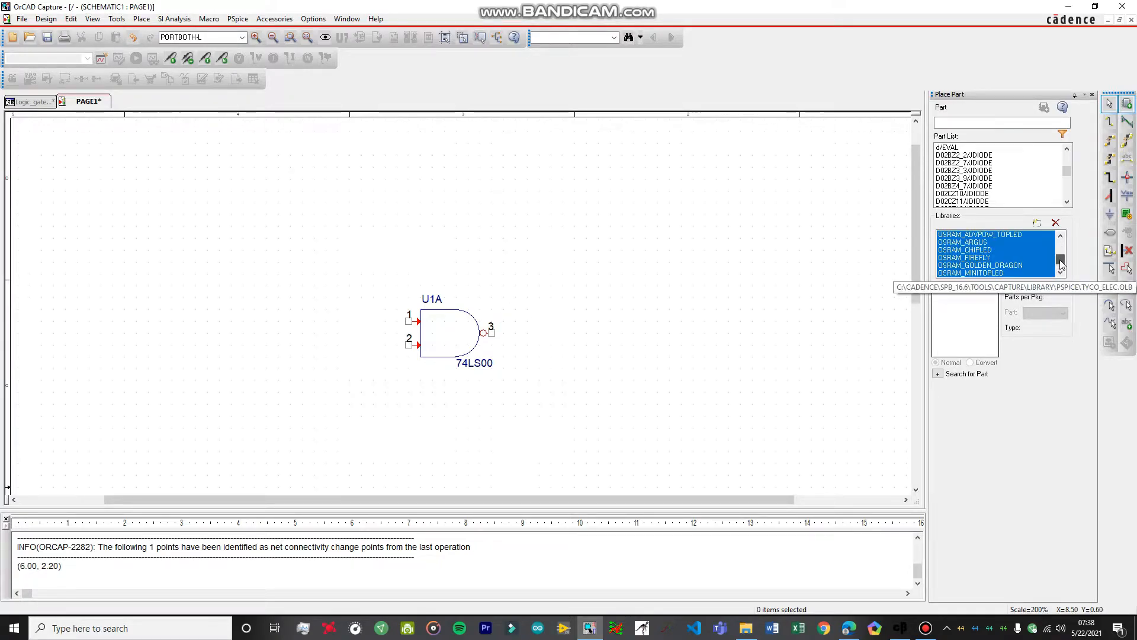
scroll(1059, 263, "up", 4)
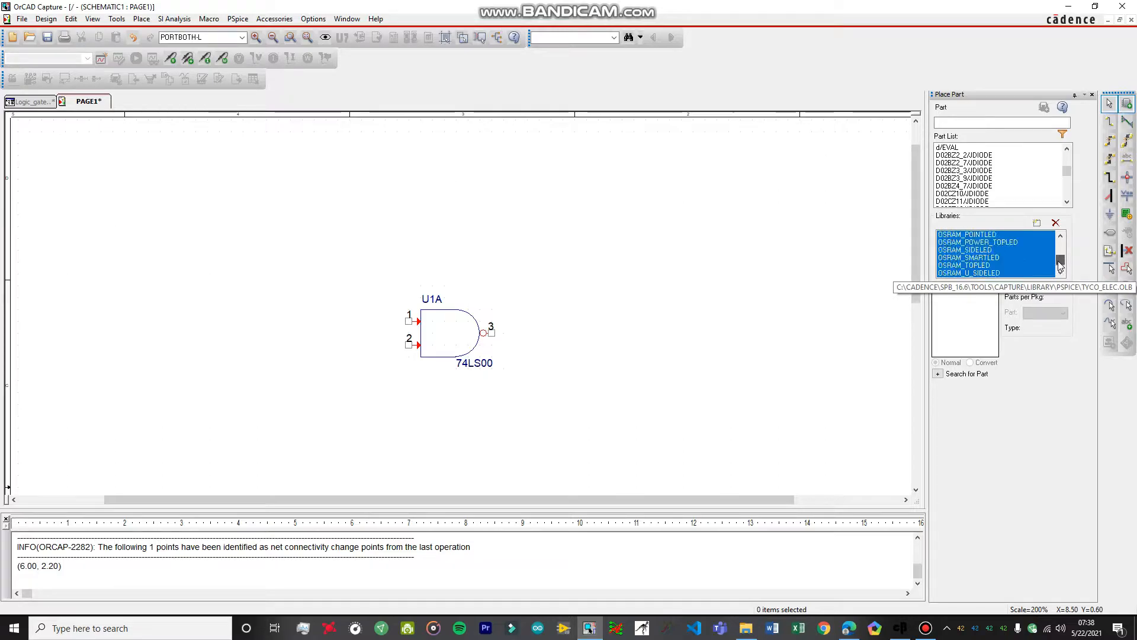
scroll(950, 248, "down", 6)
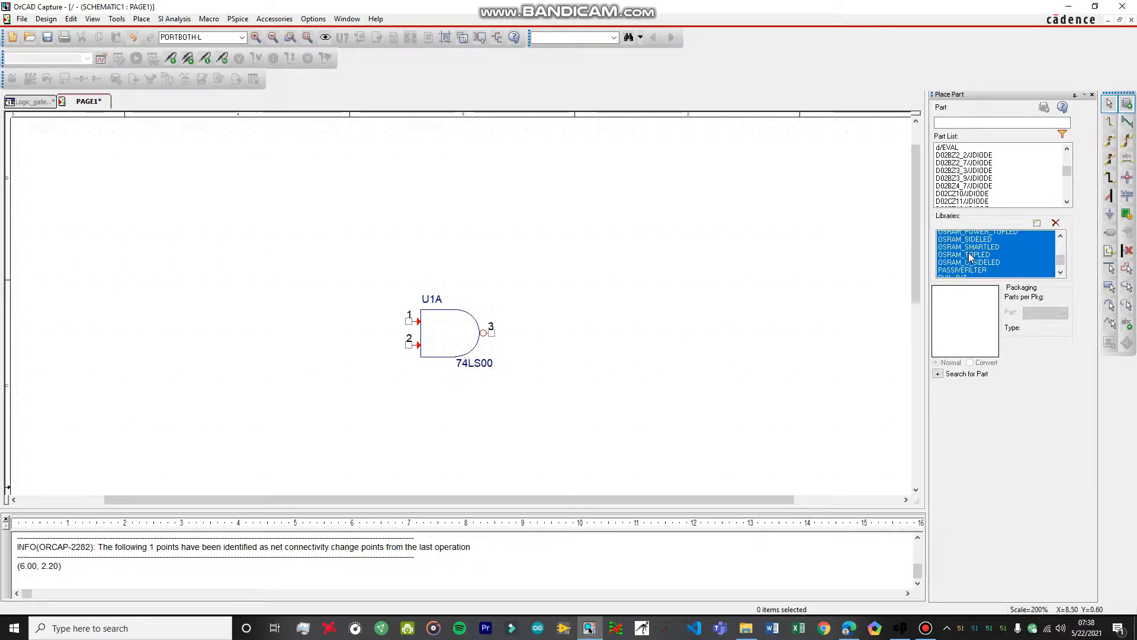
scroll(969, 259, "up", 2)
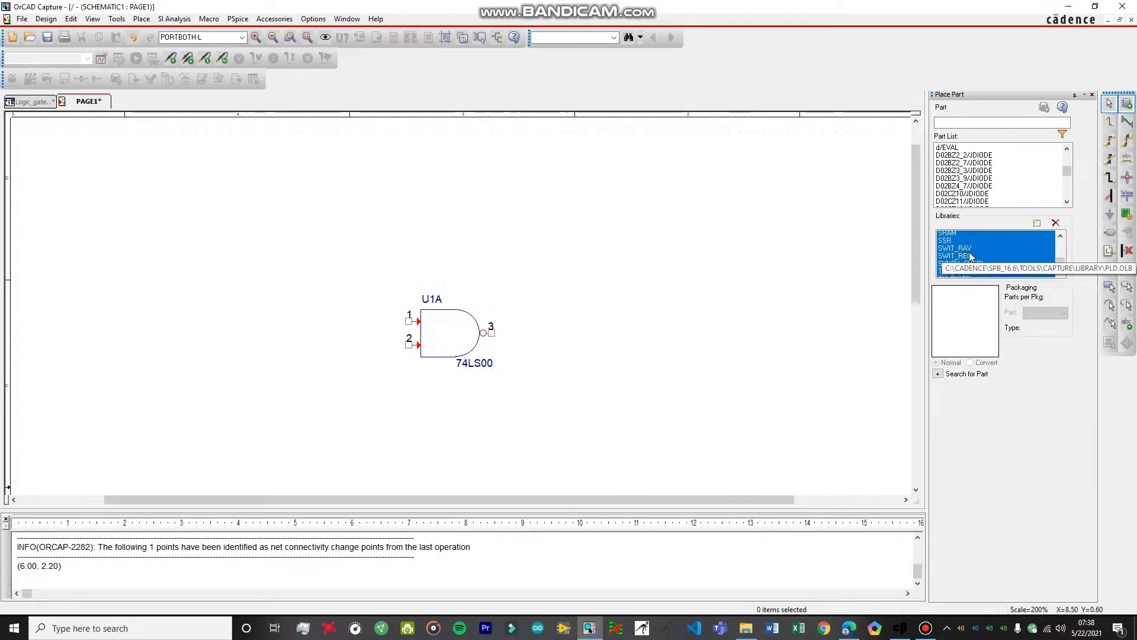
scroll(967, 259, "up", 1)
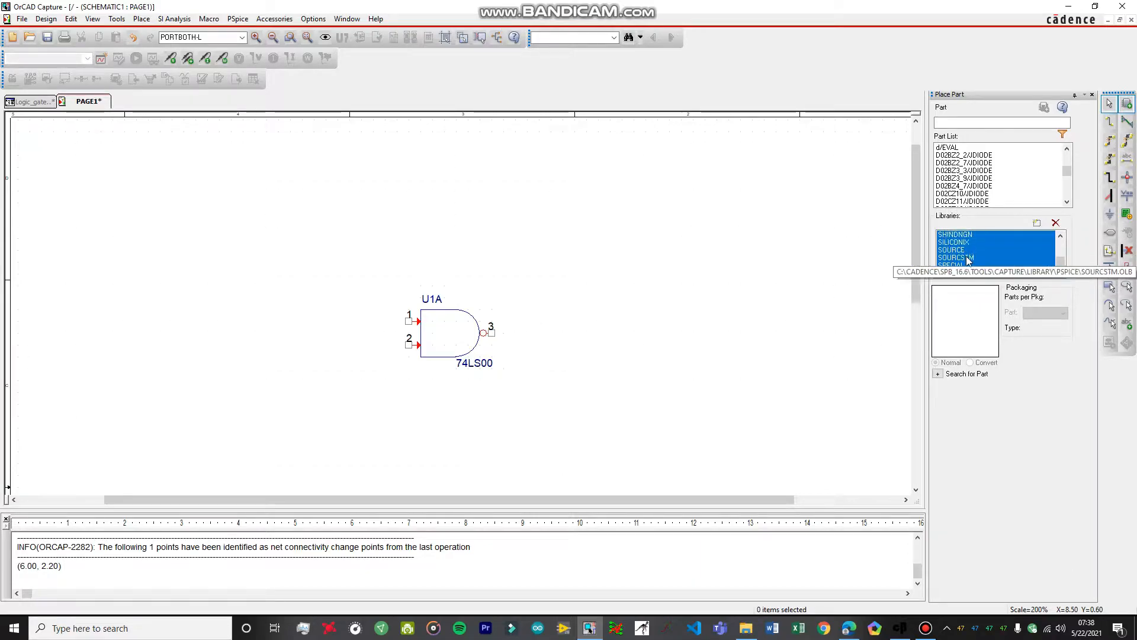
left_click(963, 249)
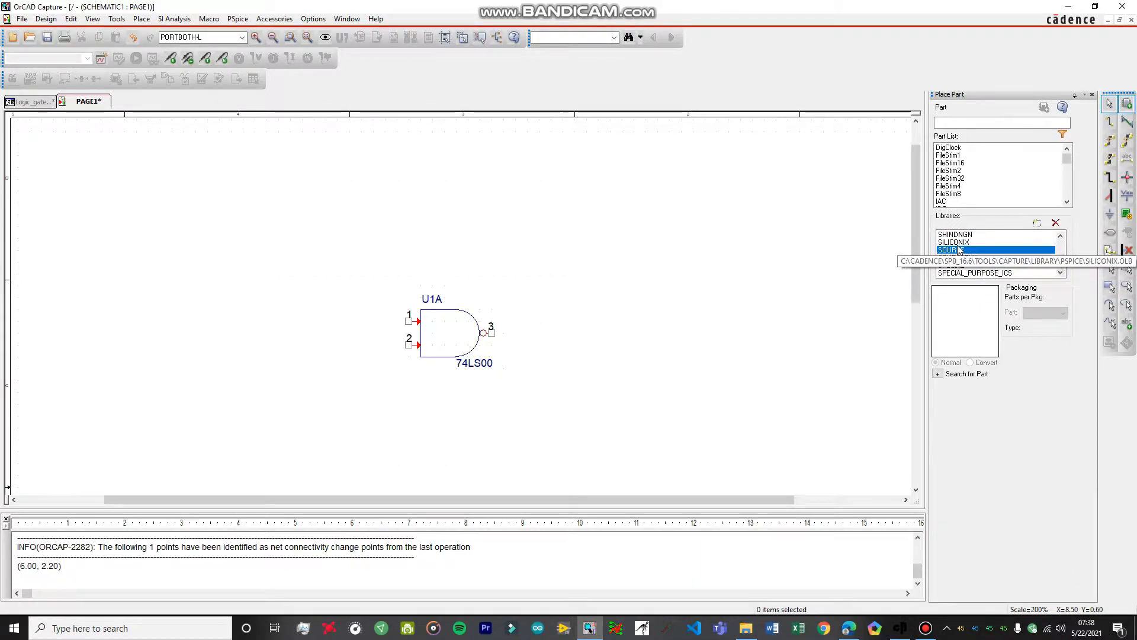
Place two DigClock sources from the SOURCE library above and left of the NAND gate, rotated so their pins point down
scroll(977, 178, "down", 10)
scroll(976, 182, "up", 10)
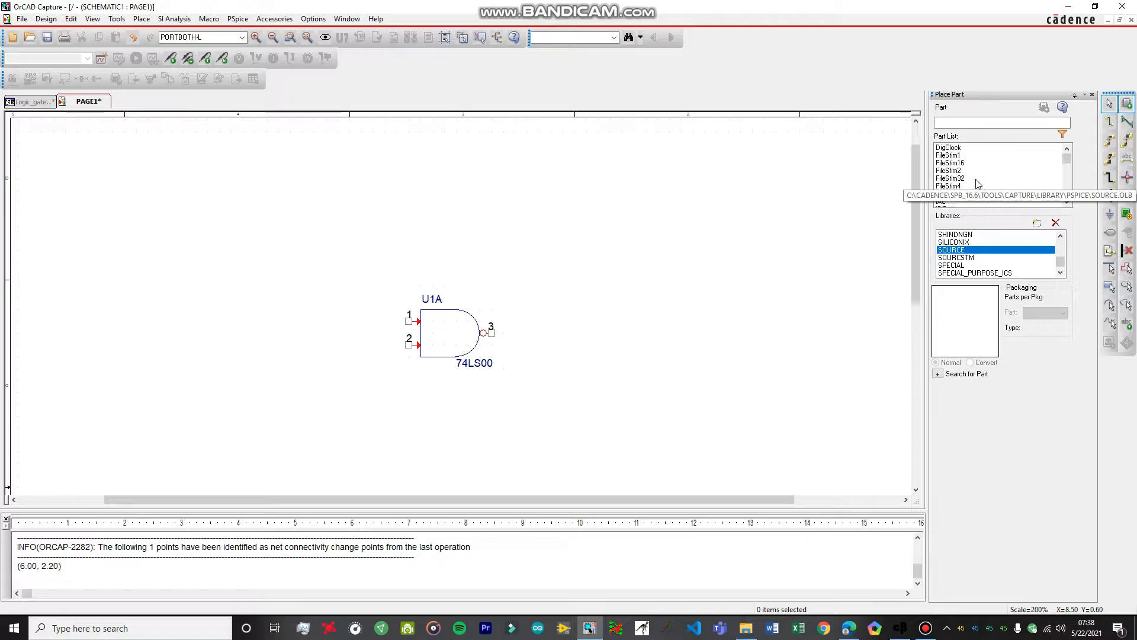
left_click(950, 148)
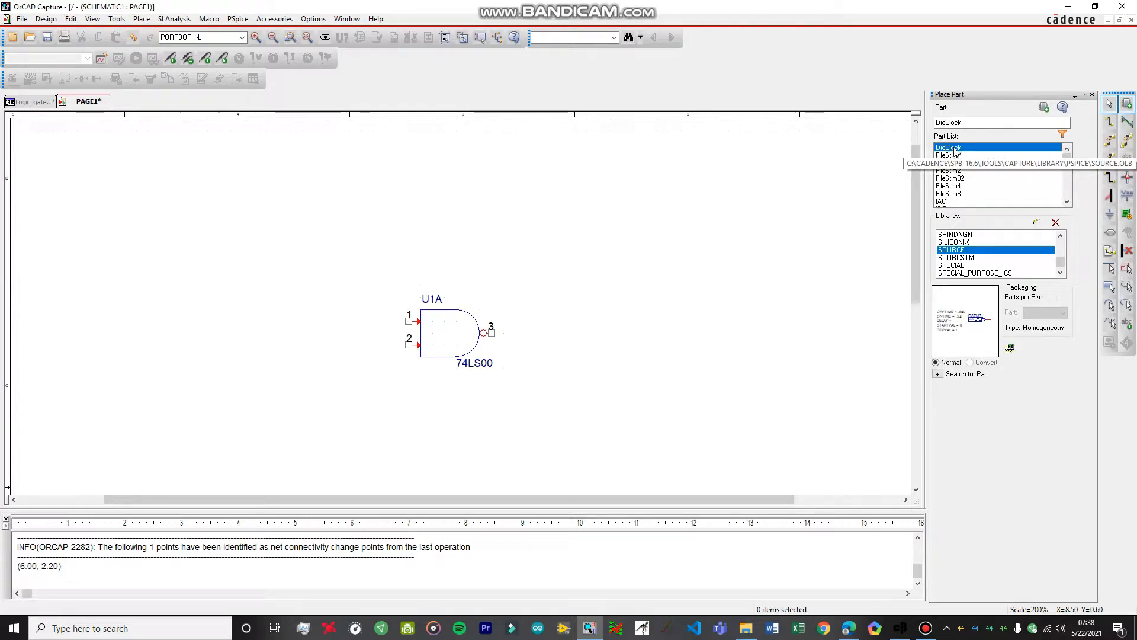
double_click(955, 152)
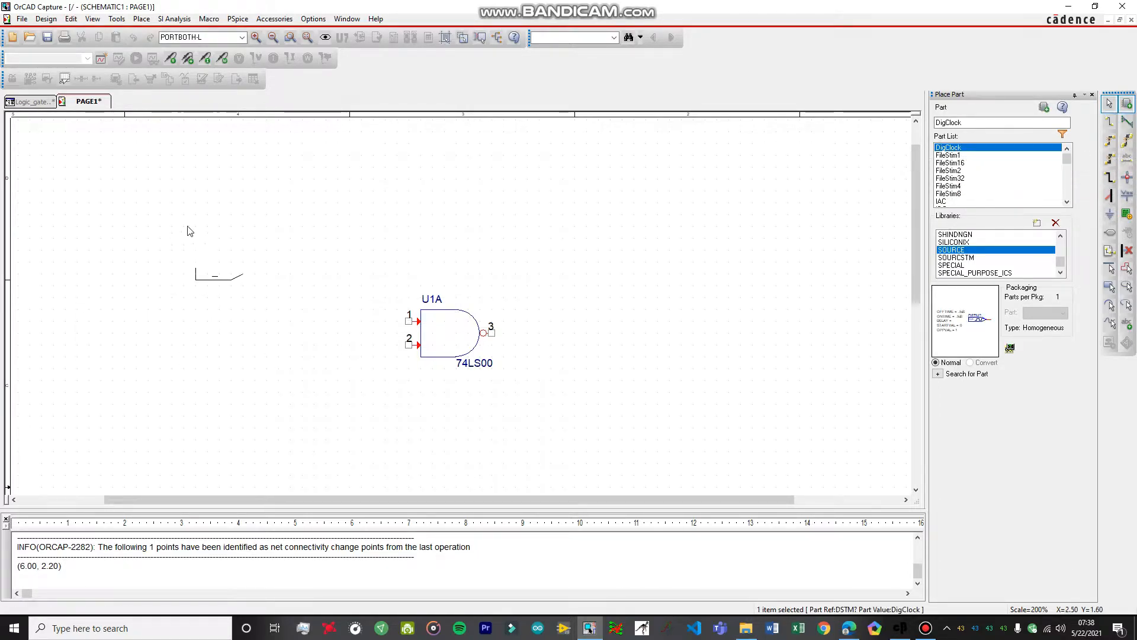
key("r")
key("r")
key("r")
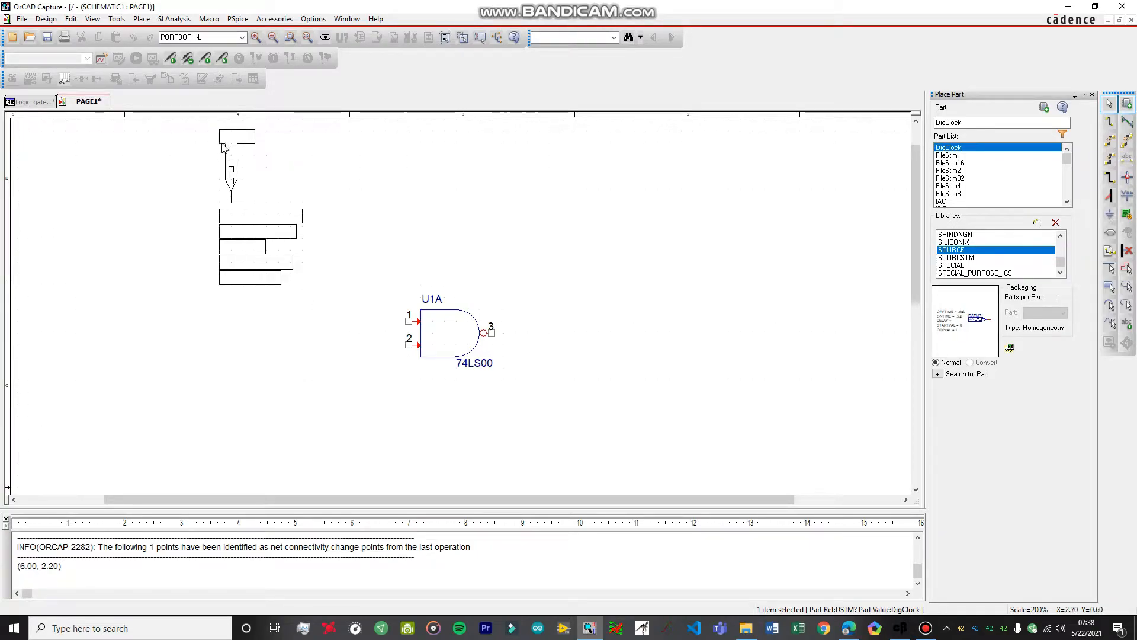
left_click(234, 148)
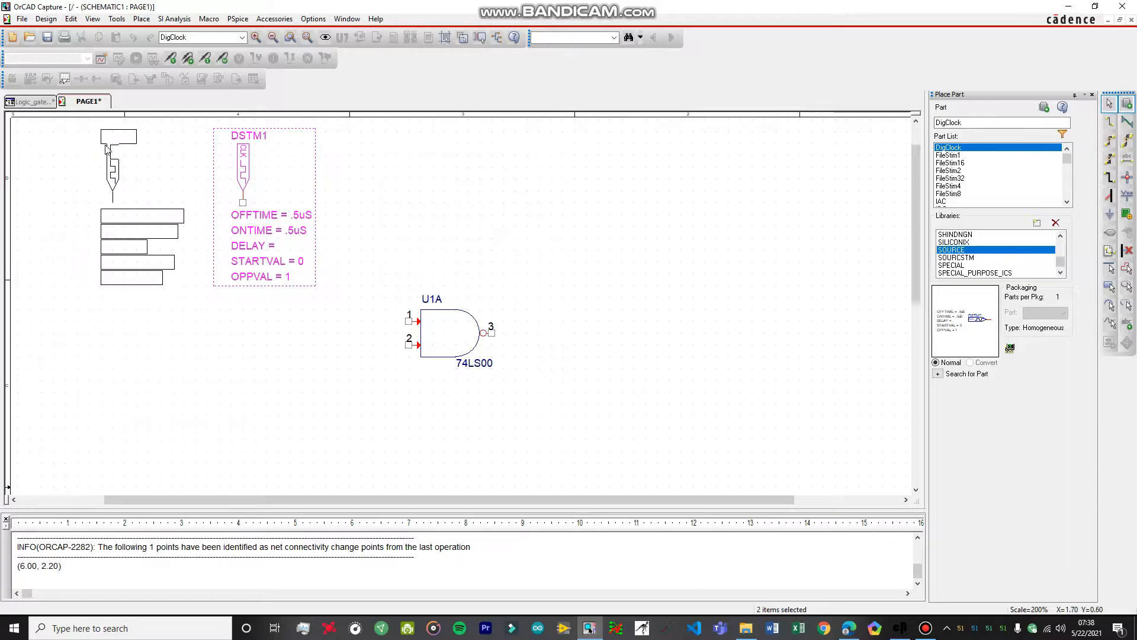
left_click(115, 147)
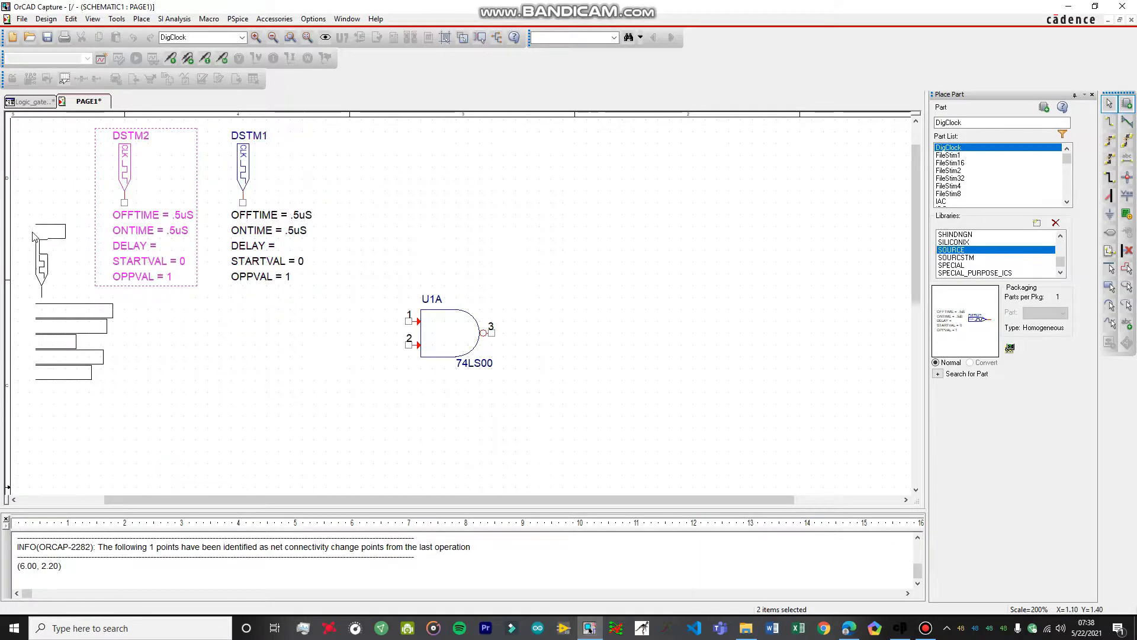
left_click(135, 337)
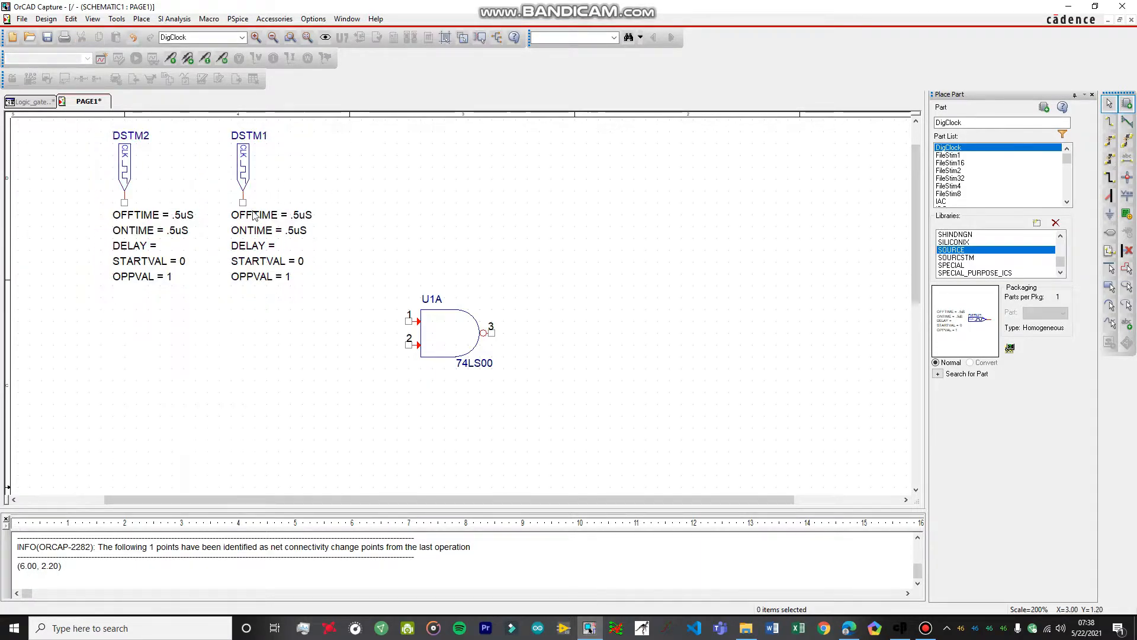
Move the timing property texts of DSTM1 to its right side and those of DSTM2 to its left side
left_click_drag(221, 208, 325, 287)
left_click_drag(268, 218, 316, 134)
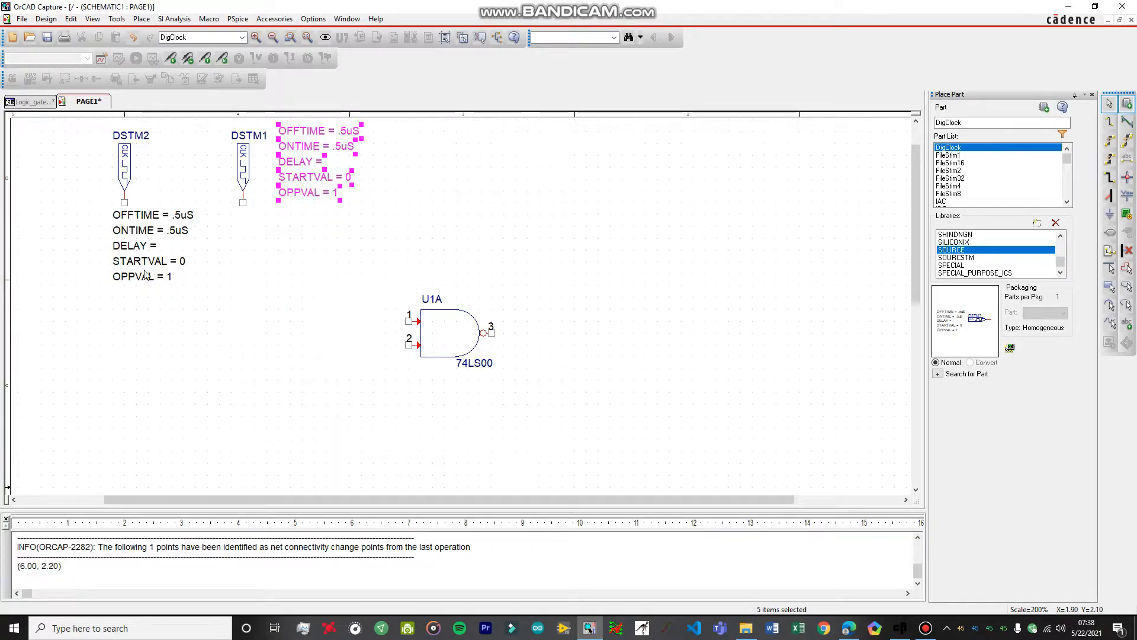
left_click_drag(101, 208, 219, 287)
left_click_drag(133, 213, 58, 122)
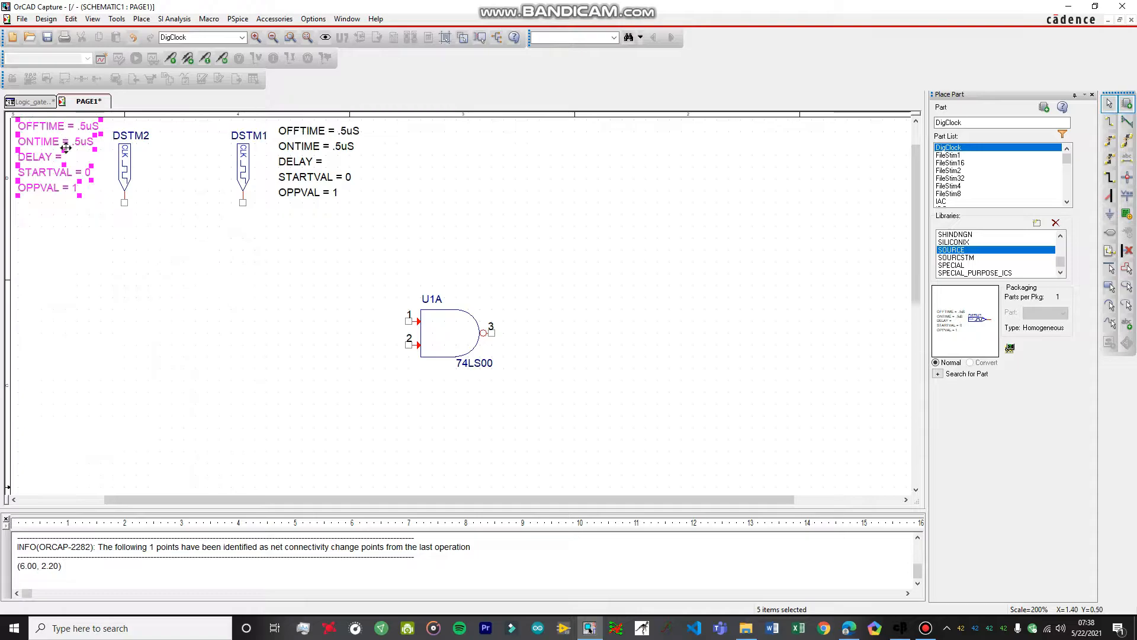
left_click(145, 274)
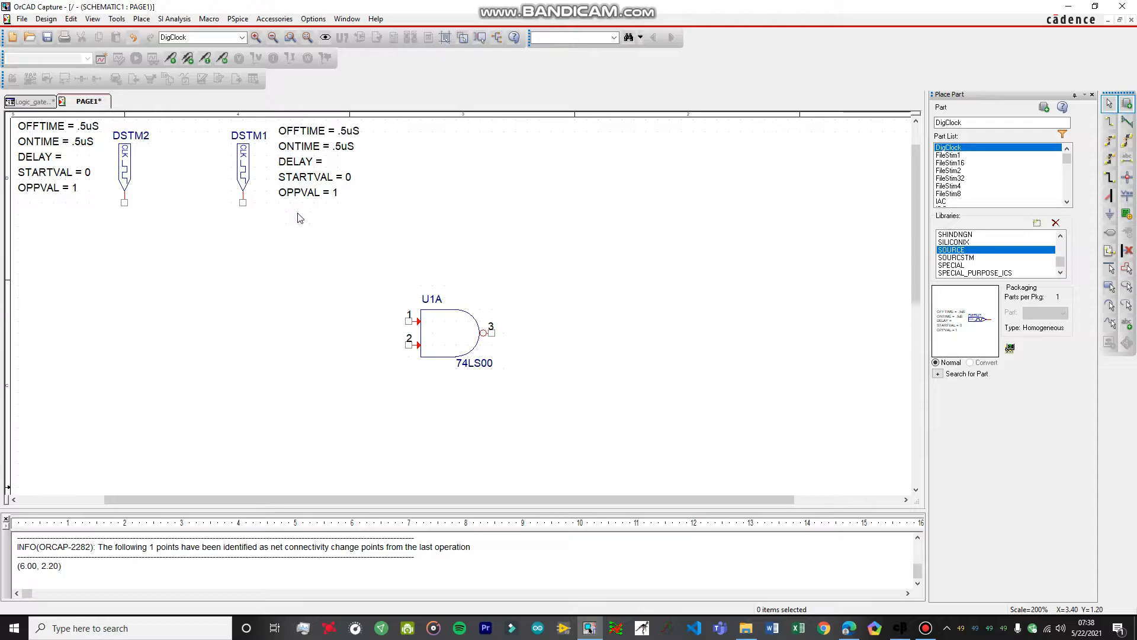
middle_click(224, 286)
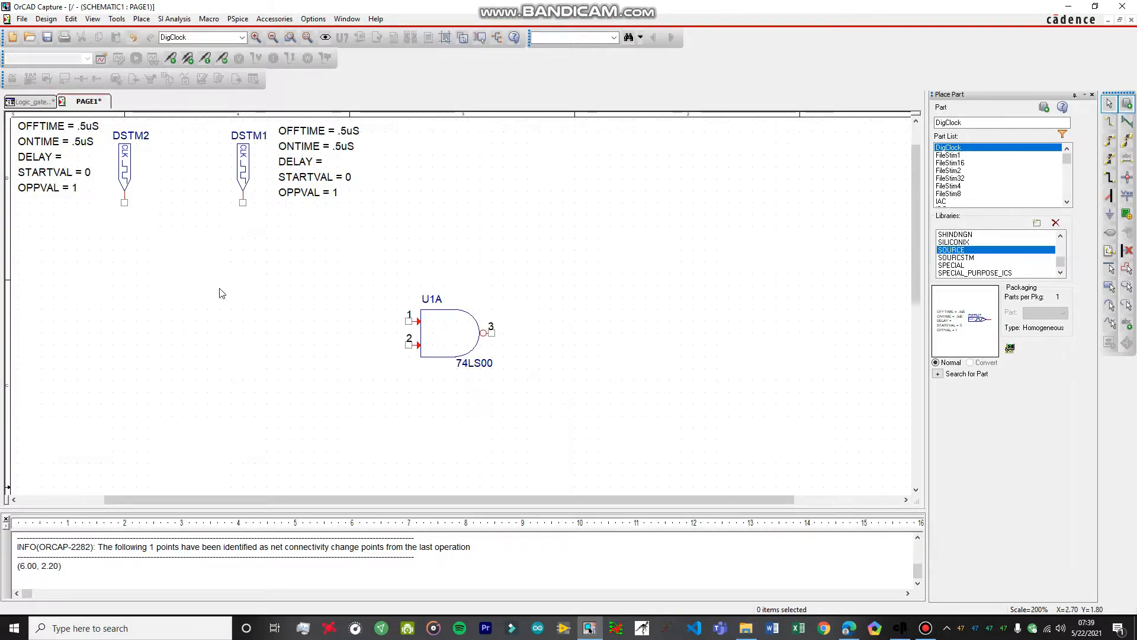
middle_click(142, 242)
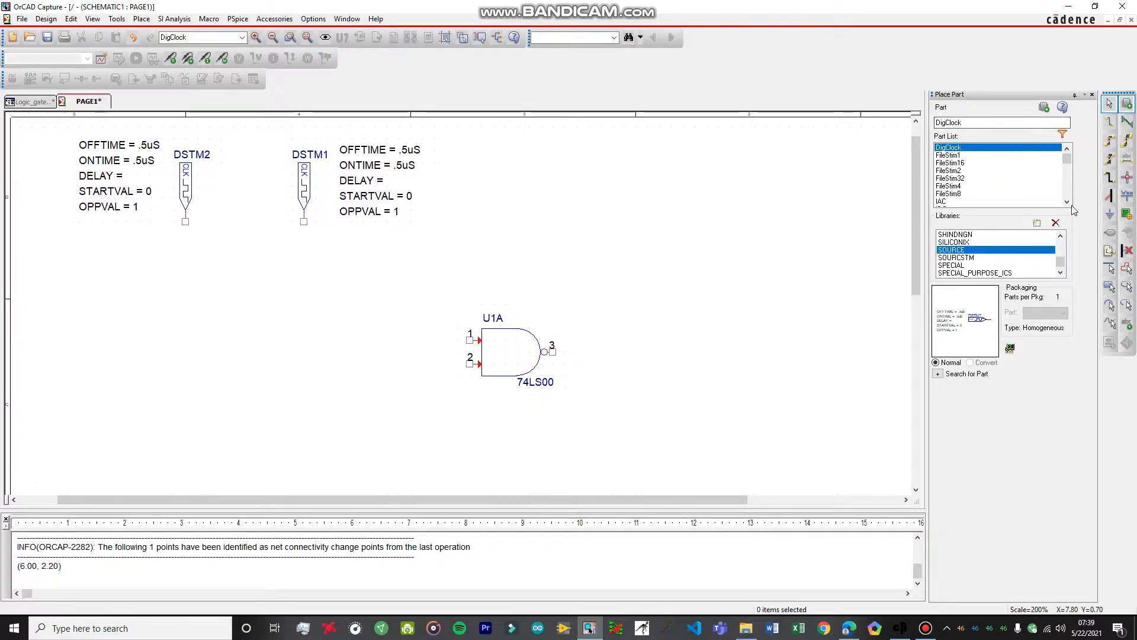
Compare the previews of the hierarchical port symbols PORTBOTH-L, PORTLEFT-L, PORTLEFT-R and PORTBOTH-R
left_click(1109, 234)
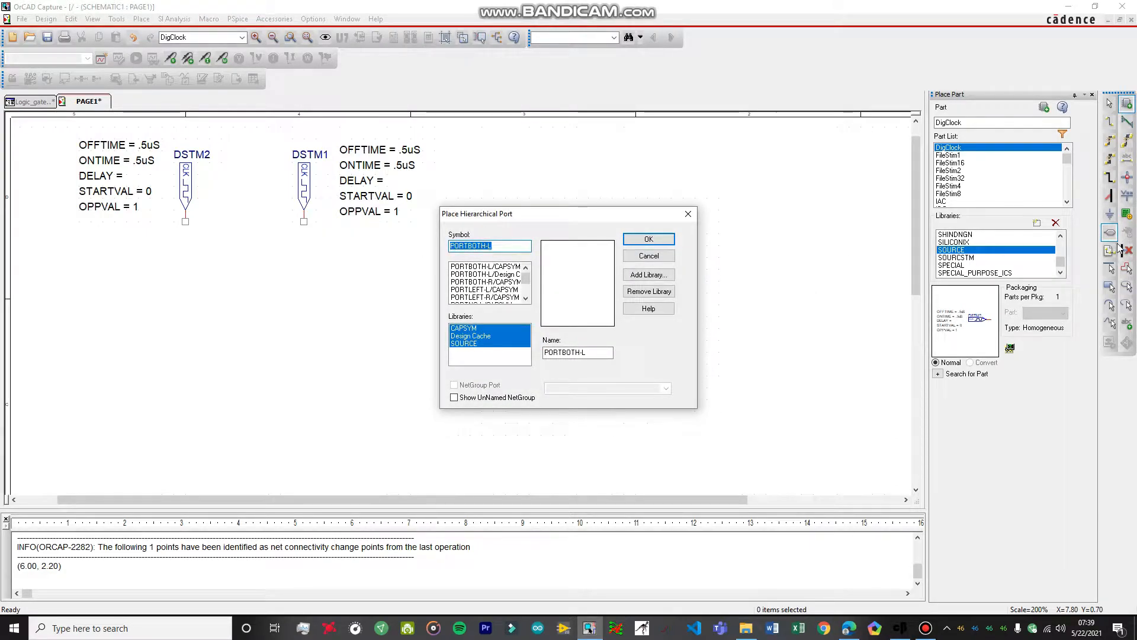
key("Escape")
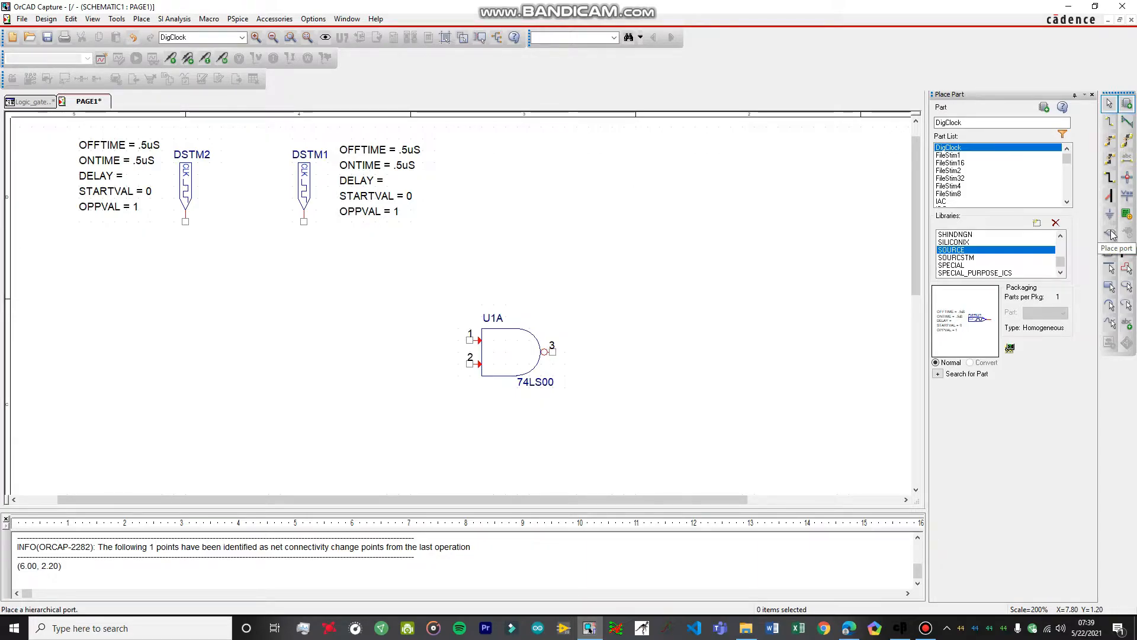
left_click(1110, 233)
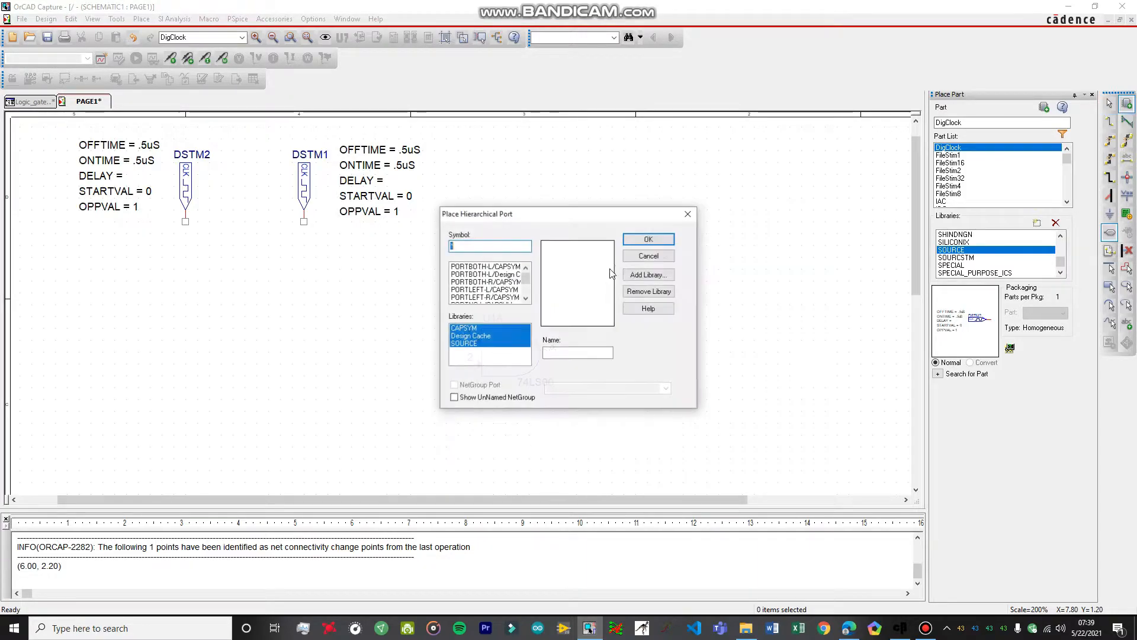
left_click(497, 268)
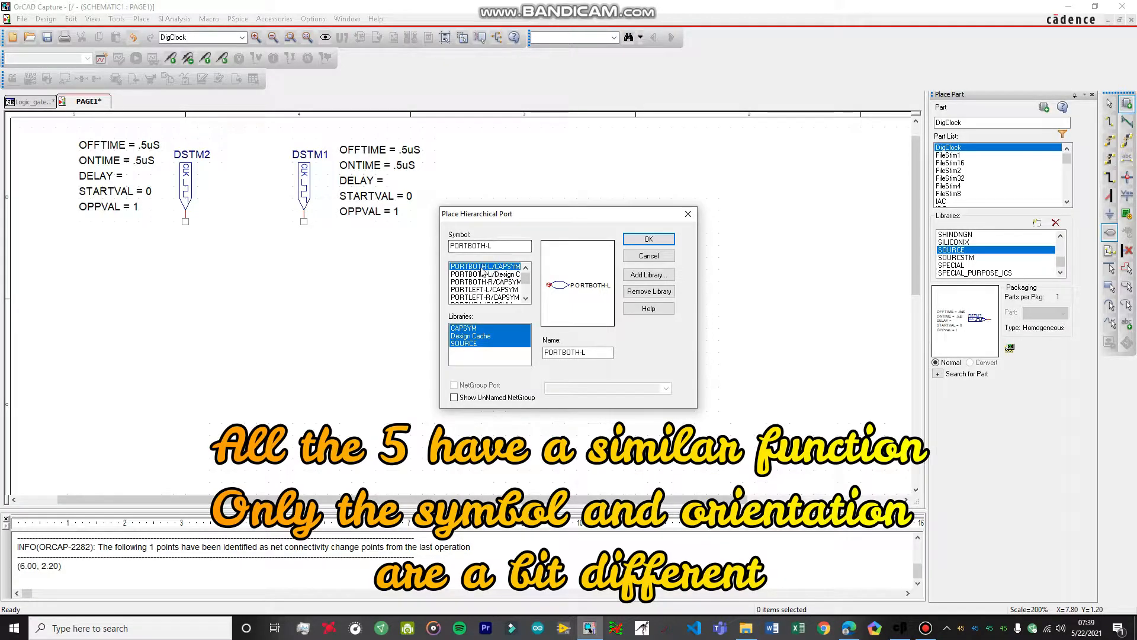
left_click(486, 289)
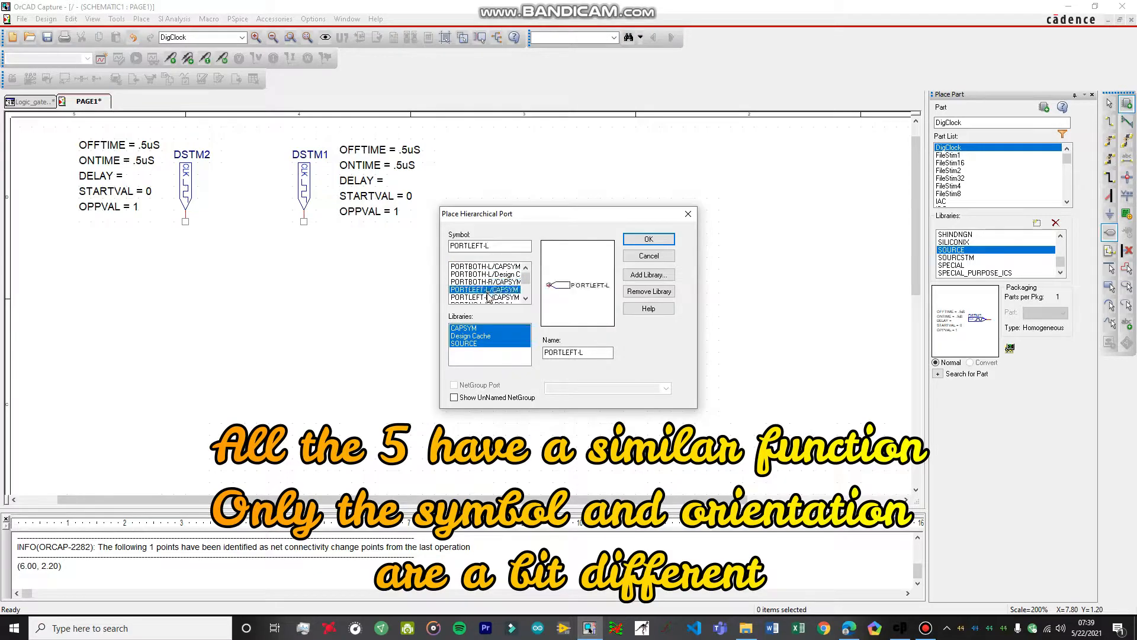
left_click(486, 297)
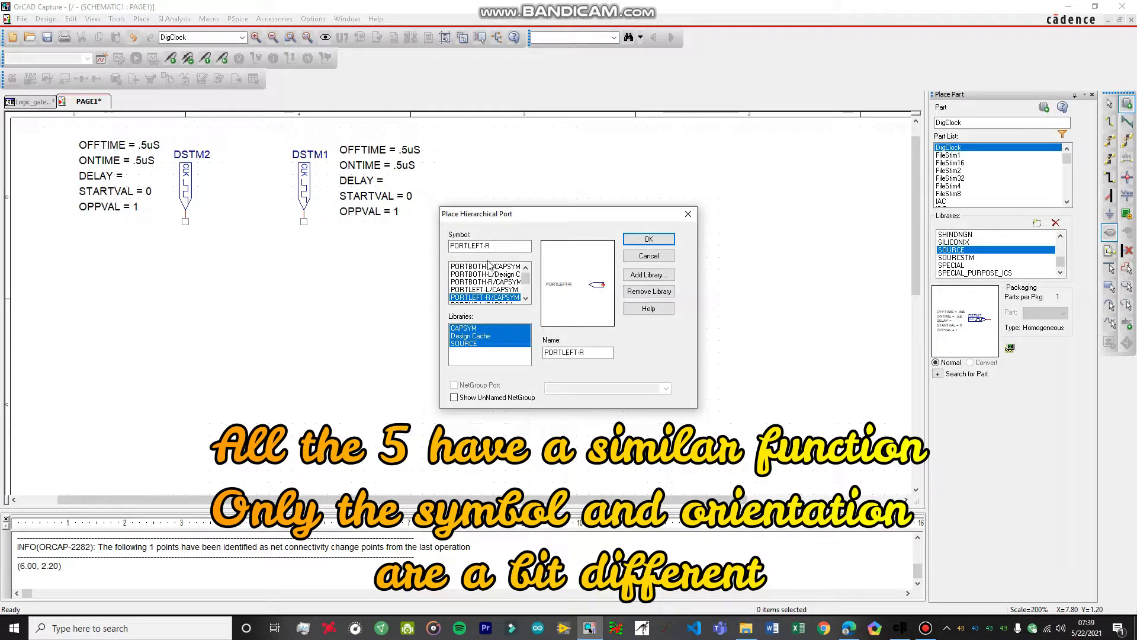
left_click(487, 267)
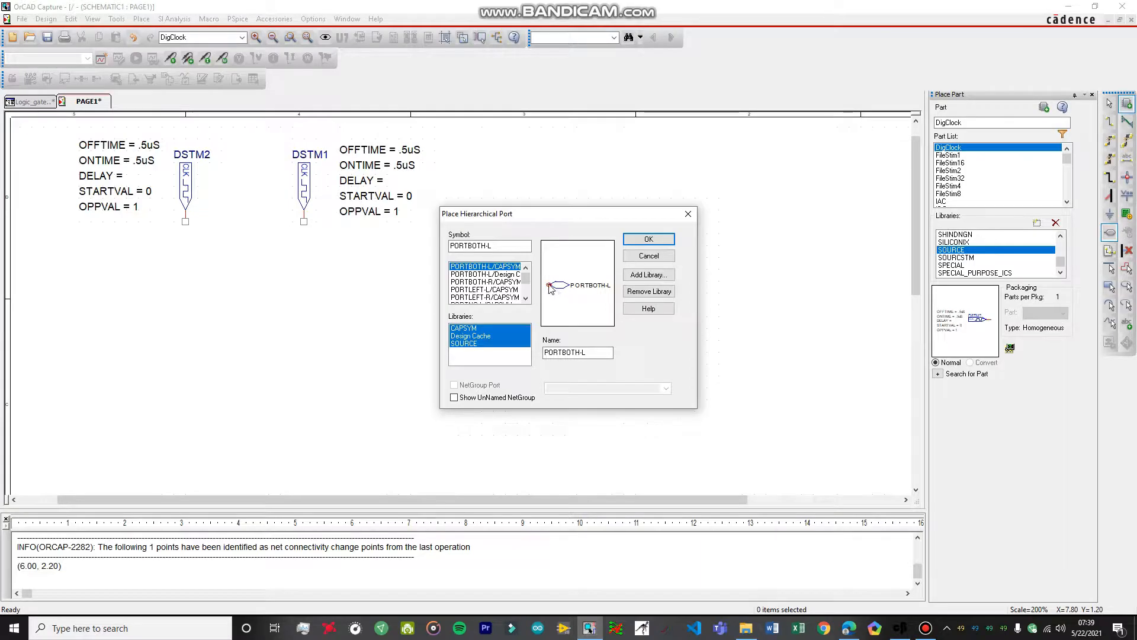
left_click(495, 283)
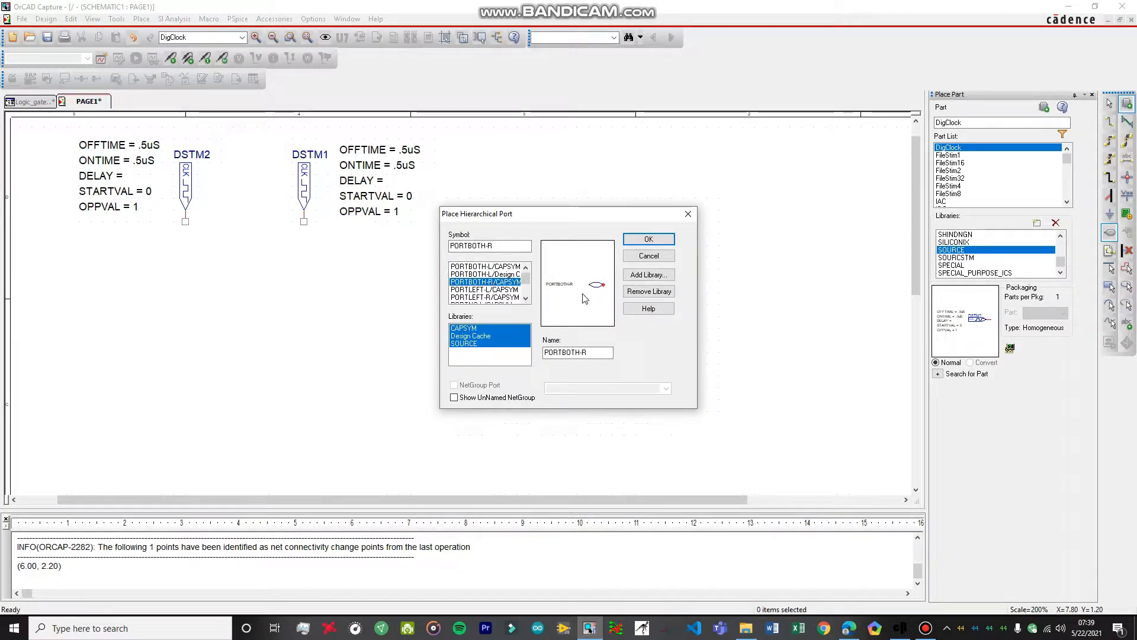
Place a PORTBOTH-L hierarchical port from the CAPSYM library to the right of the NAND gate, level with its output
left_click(500, 267)
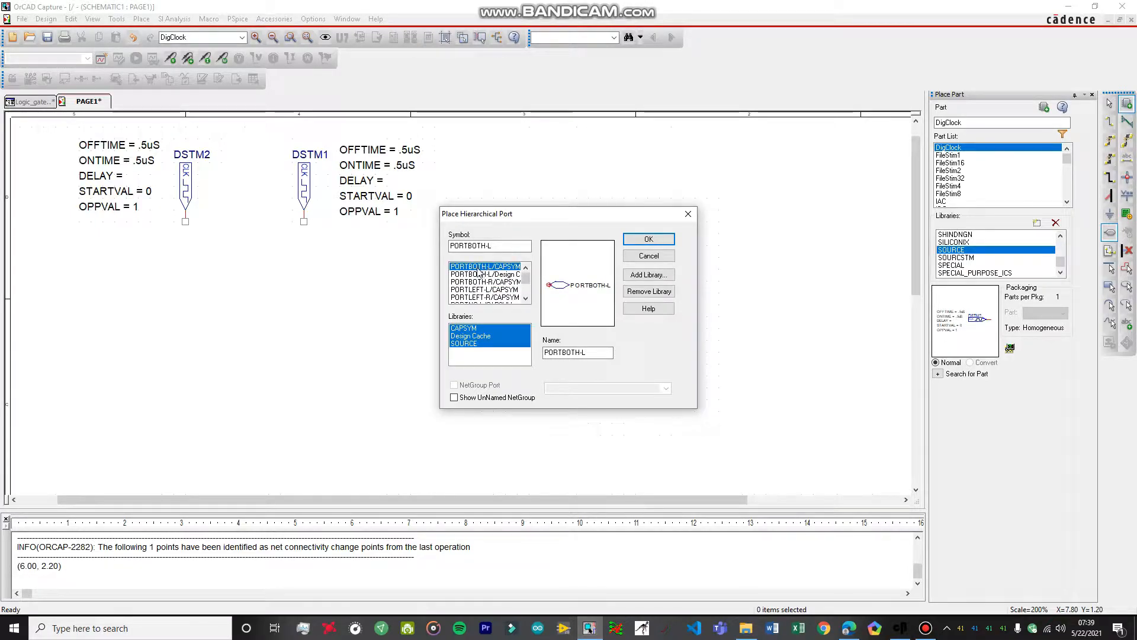
left_click(647, 238)
left_click(696, 353)
key("Escape")
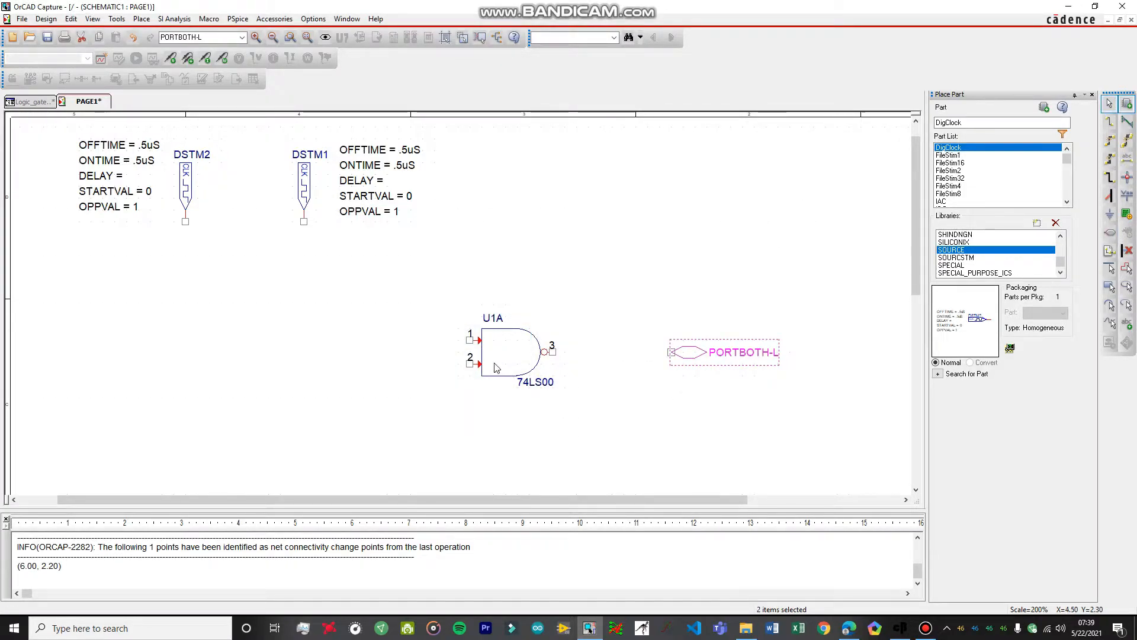
Wire clock DSTM2 to input pin 2 of the NAND gate and clock DSTM1 to input pin 1
key("w")
left_click(185, 222)
left_click(470, 363)
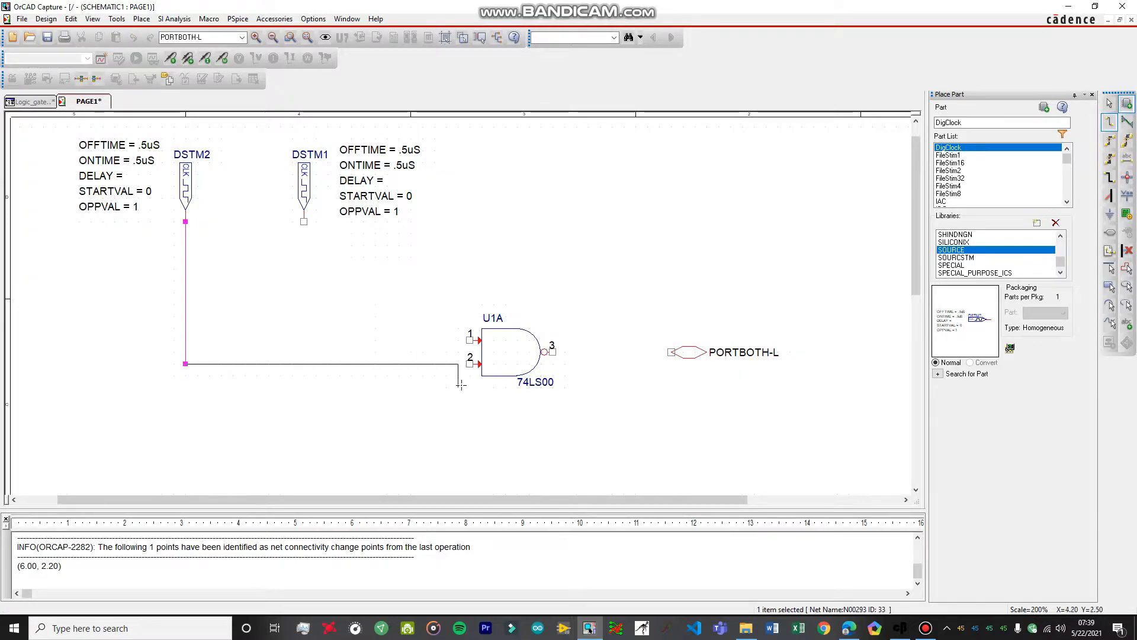
left_click(470, 363)
left_click(302, 220)
left_click(470, 340)
Wire output pin 3 of the NAND gate to the PORTBOTH-L port
left_click(553, 352)
left_click(671, 352)
key("Escape")
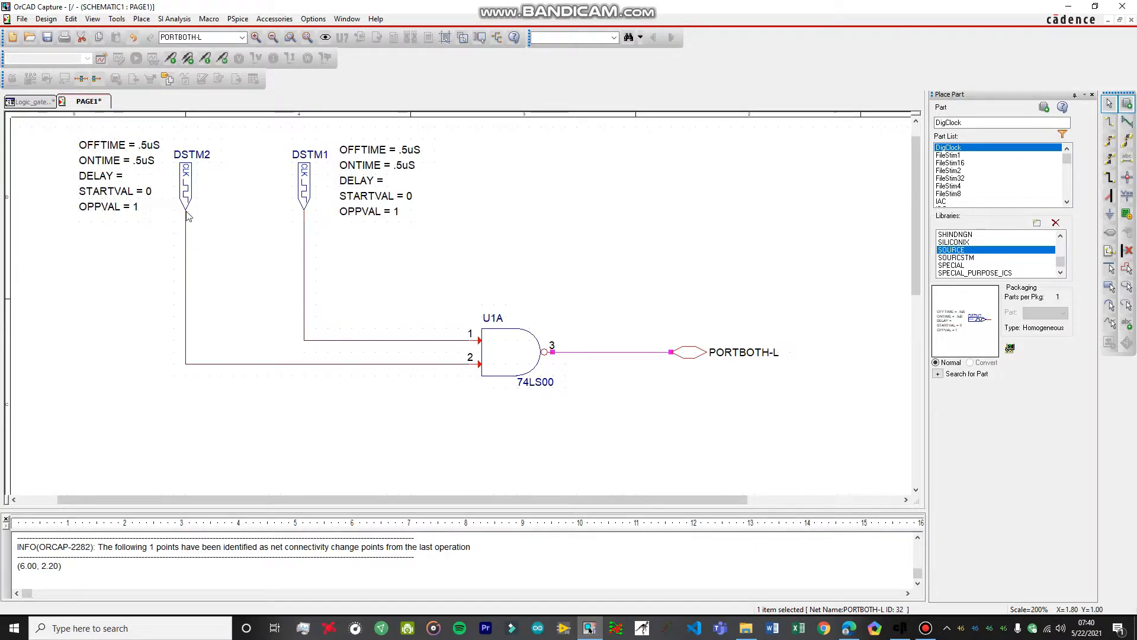
Set both the OFFTIME and the ONTIME of clock DSTM2 to 5mS
double_click(119, 145)
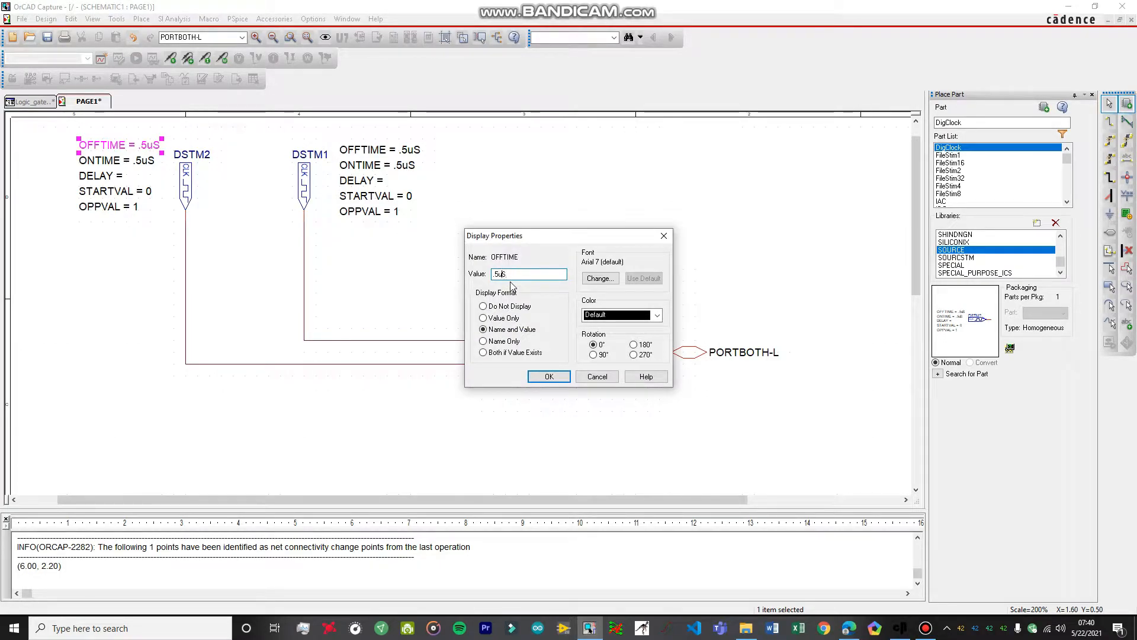
type("5m")
type("S")
key("Left")
type("m")
left_click(548, 377)
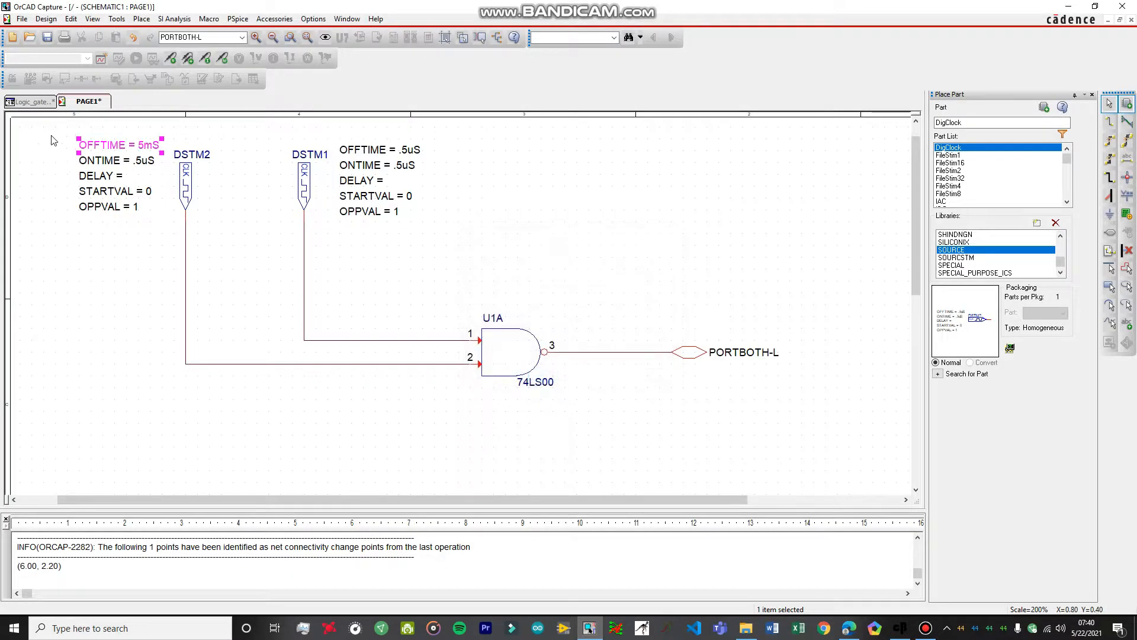
double_click(146, 162)
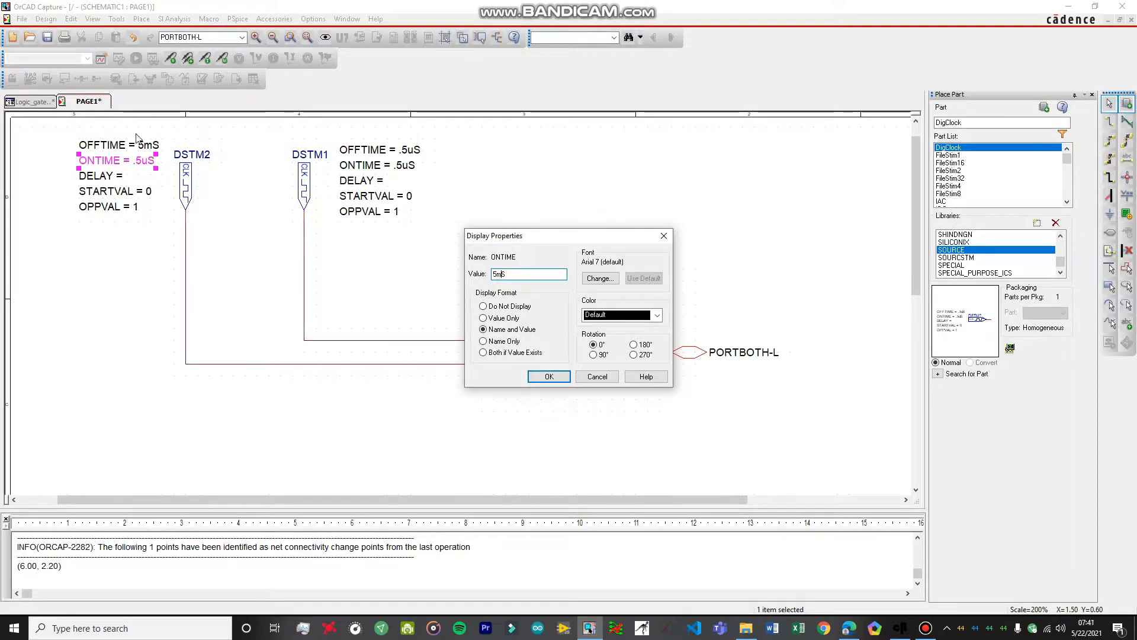
left_click(549, 378)
left_click(85, 227)
left_click(99, 178)
left_click(114, 249)
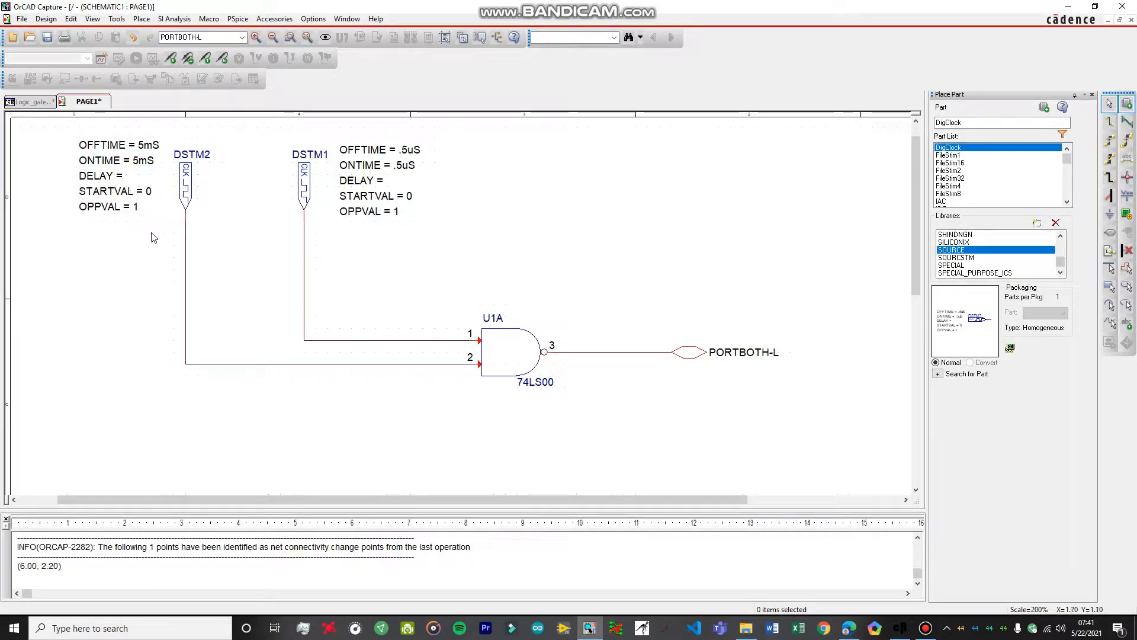
Set both the OFFTIME and the ONTIME of clock DSTM1 to 10mS
left_click(368, 152)
double_click(385, 153)
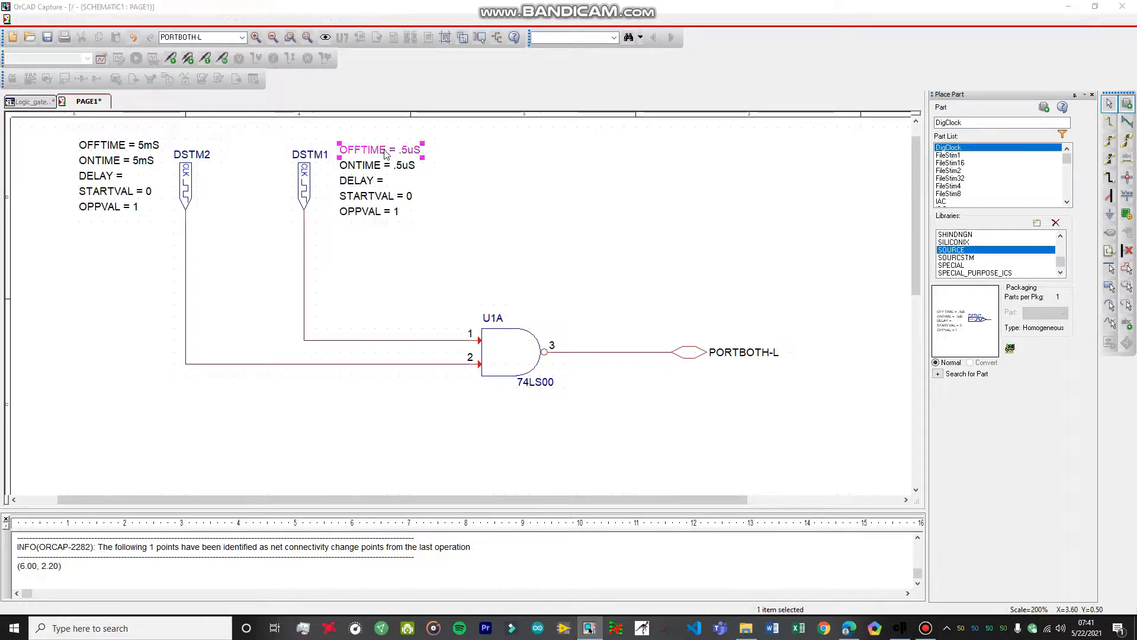
type("5")
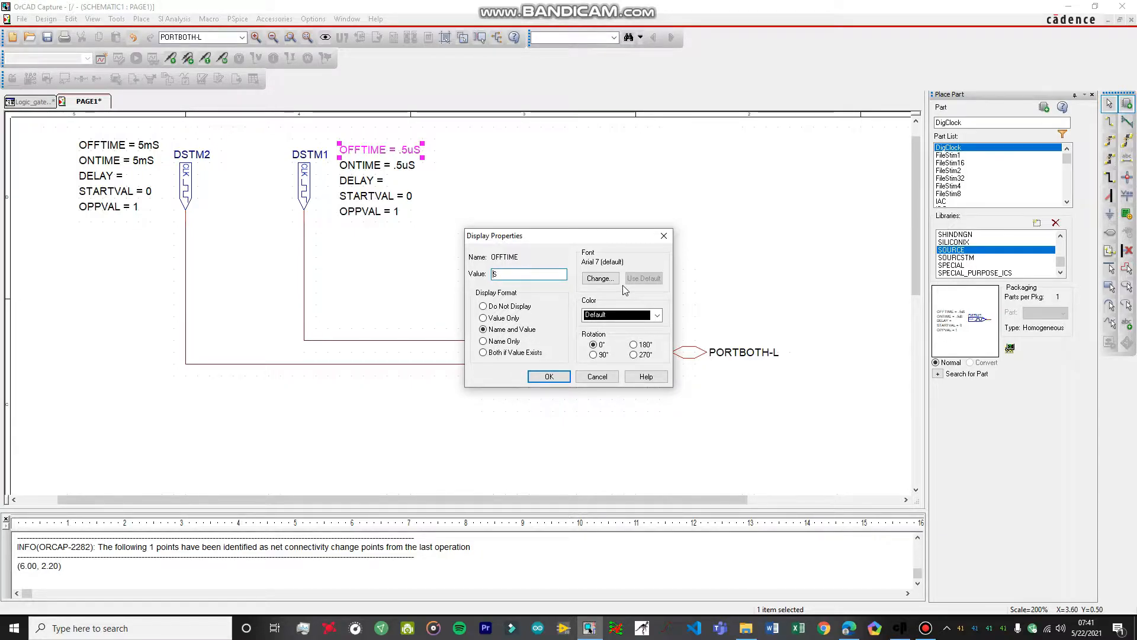
type("mS")
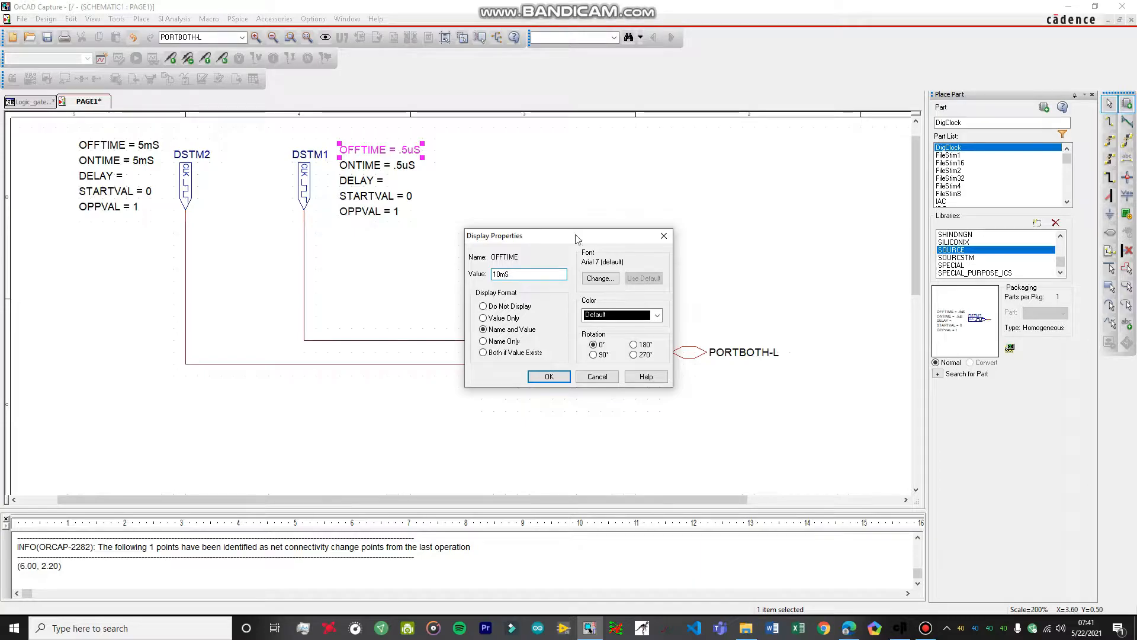
left_click(550, 377)
double_click(403, 169)
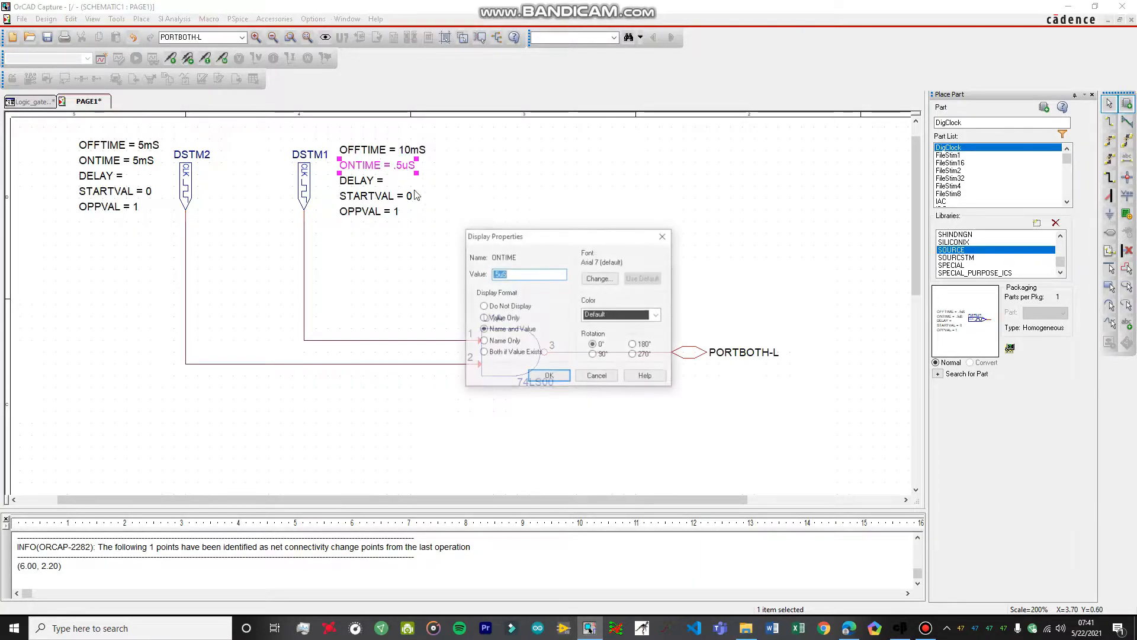
left_click(501, 273)
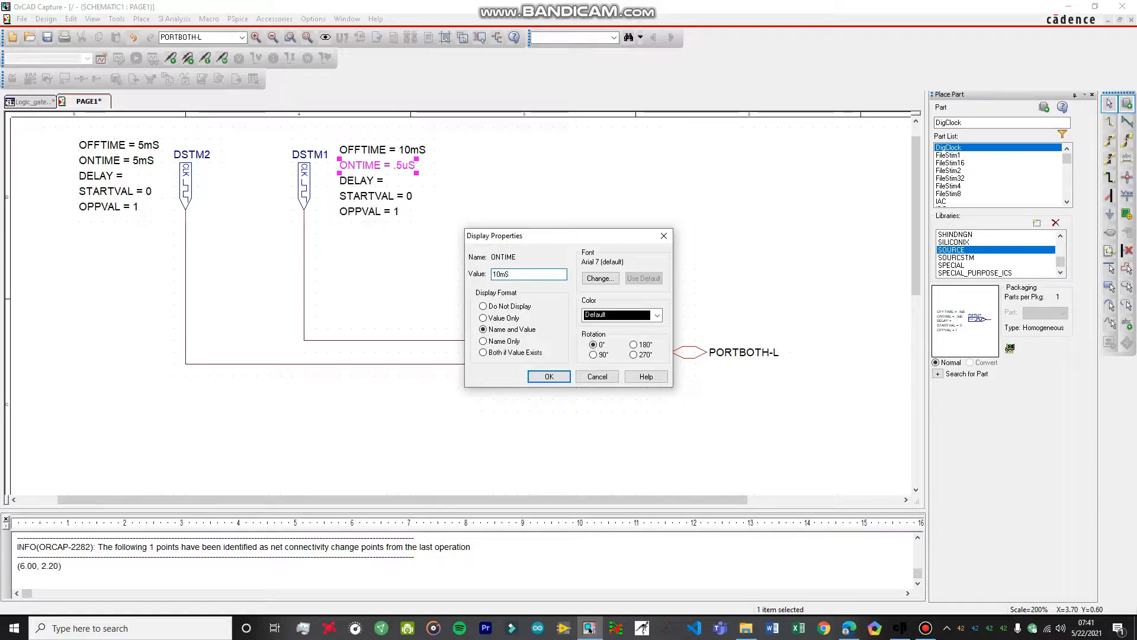
type("10m")
left_click(549, 376)
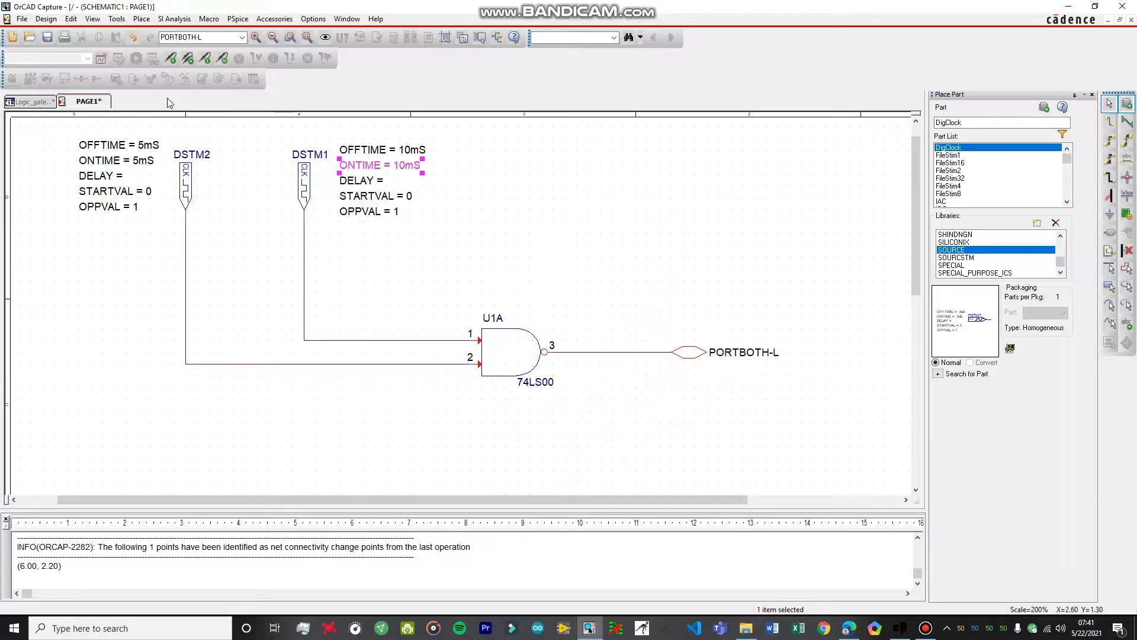
left_click(363, 181)
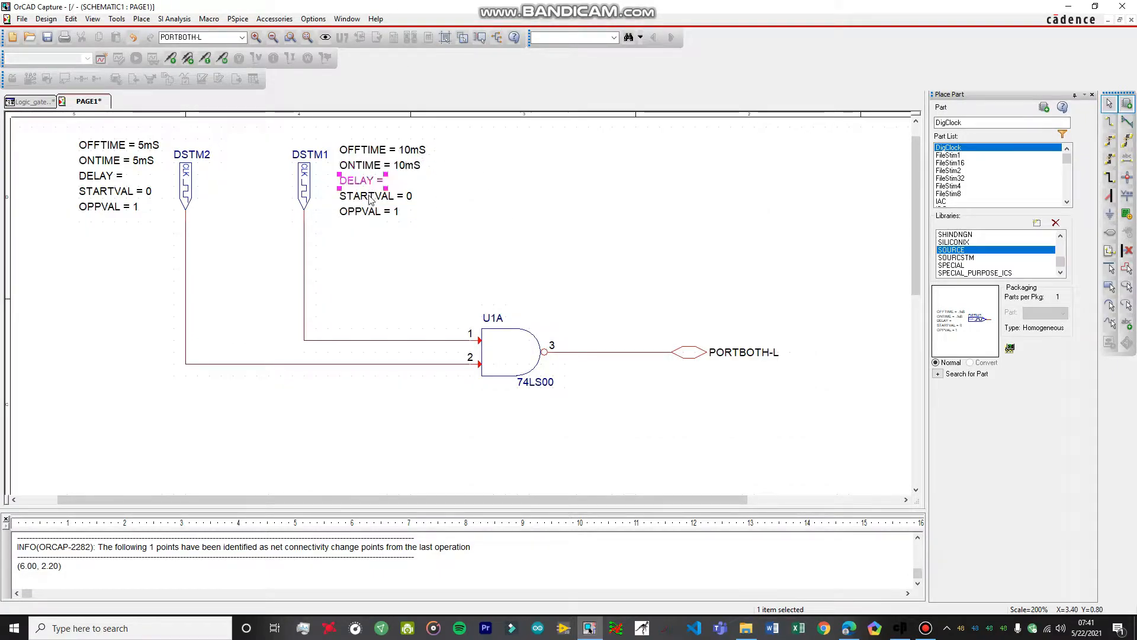
Create a new PSpice simulation profile named Tiral_10 for the NAND gate schematic, inheriting from none
left_click(366, 197)
left_click(475, 234)
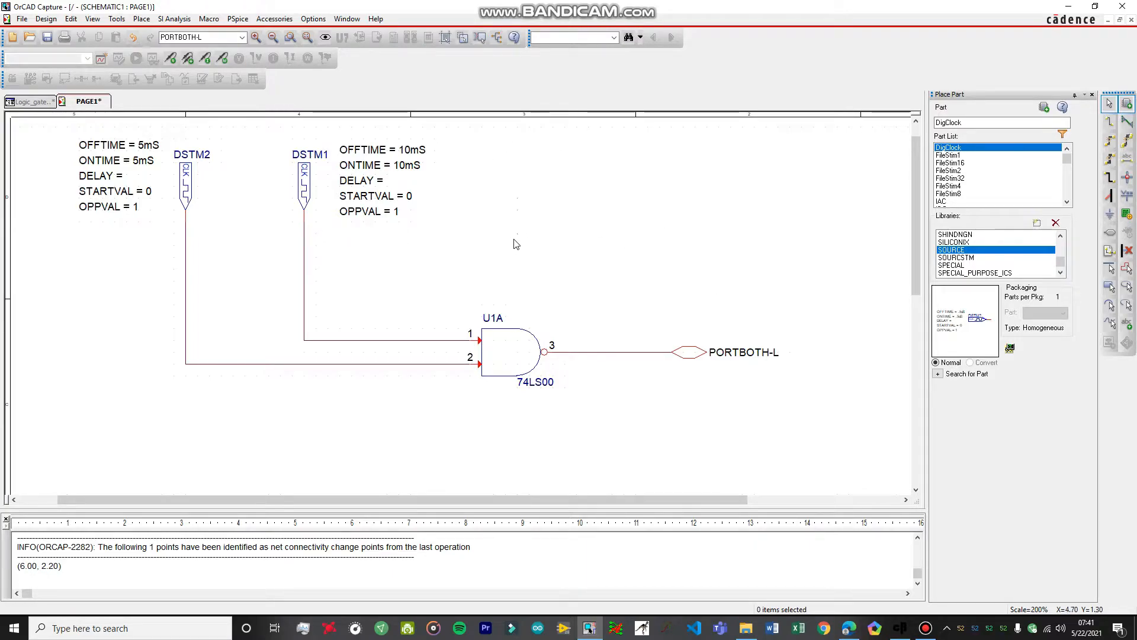
middle_click_drag(510, 256, 484, 216)
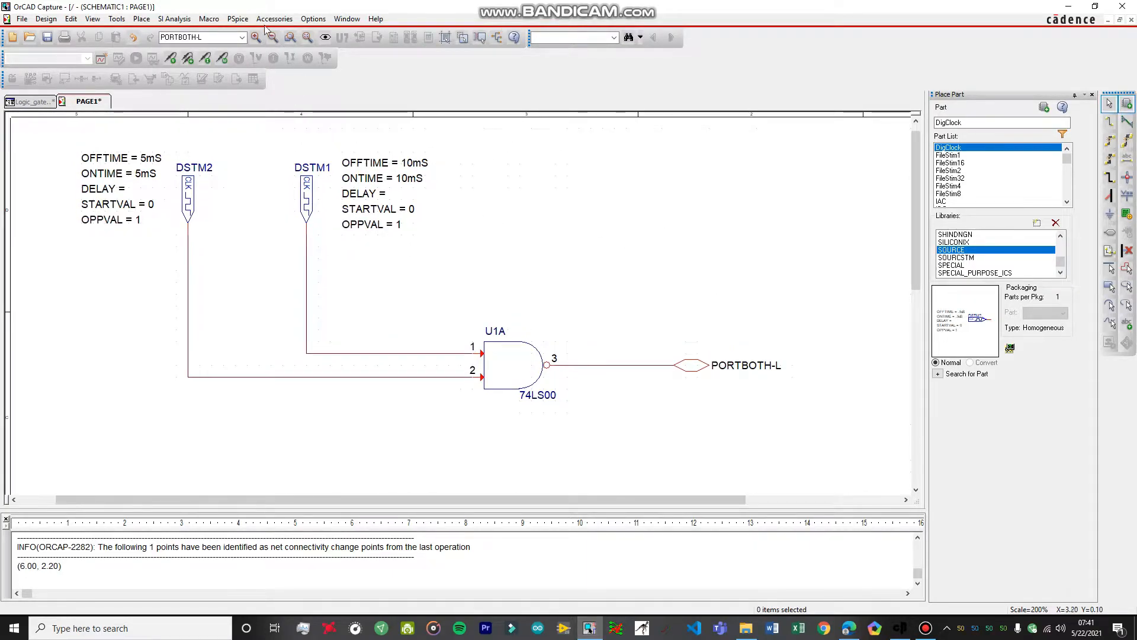
left_click(237, 19)
left_click(250, 34)
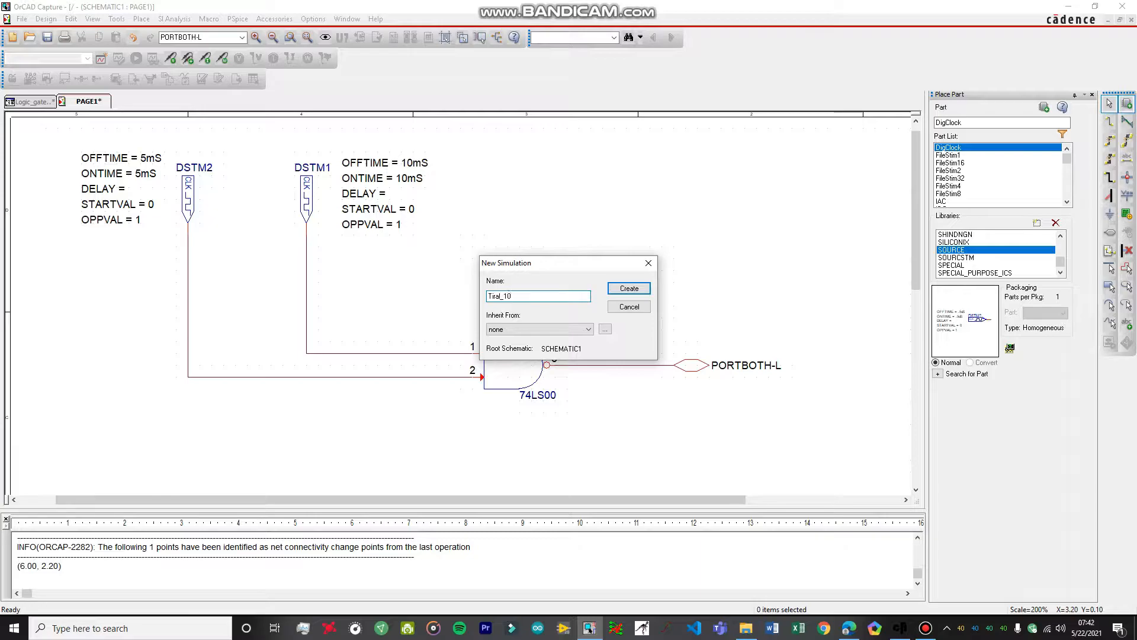
left_click(629, 287)
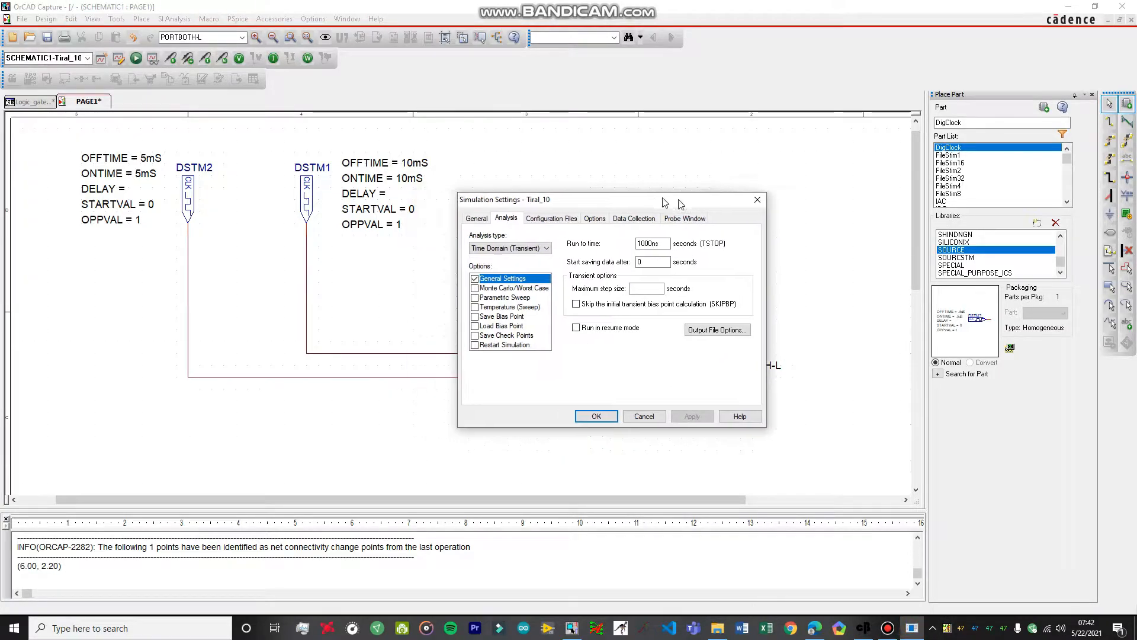
Configure a Time Domain (Transient) analysis with a run time of 20ms and a maximum step size of 0.1ms
left_click_drag(651, 200, 701, 206)
left_click(591, 254)
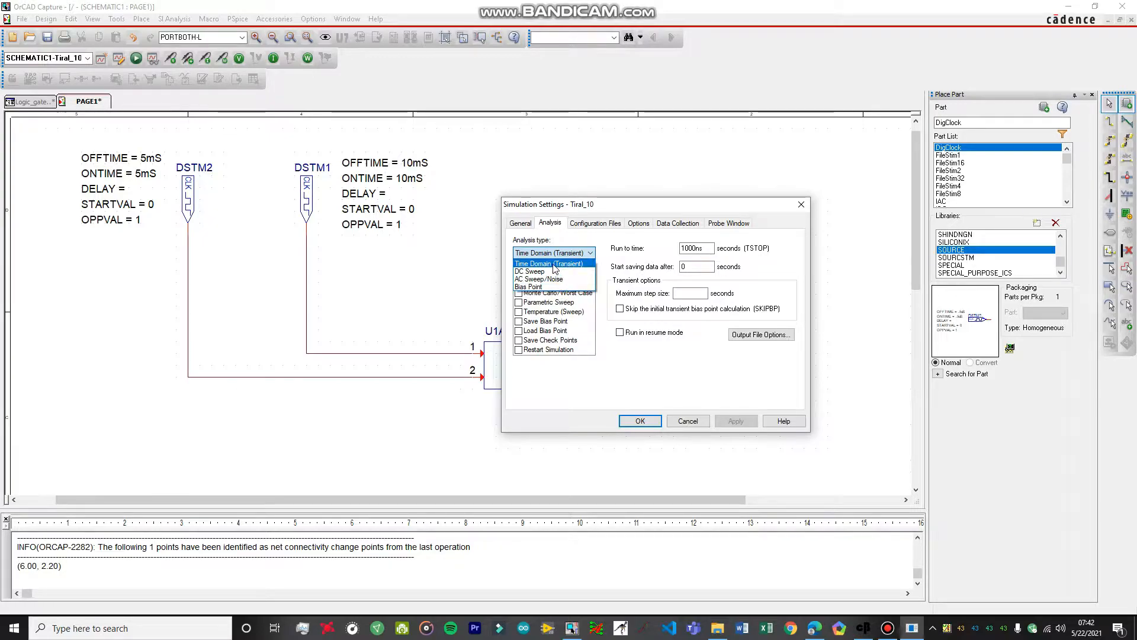
left_click(554, 265)
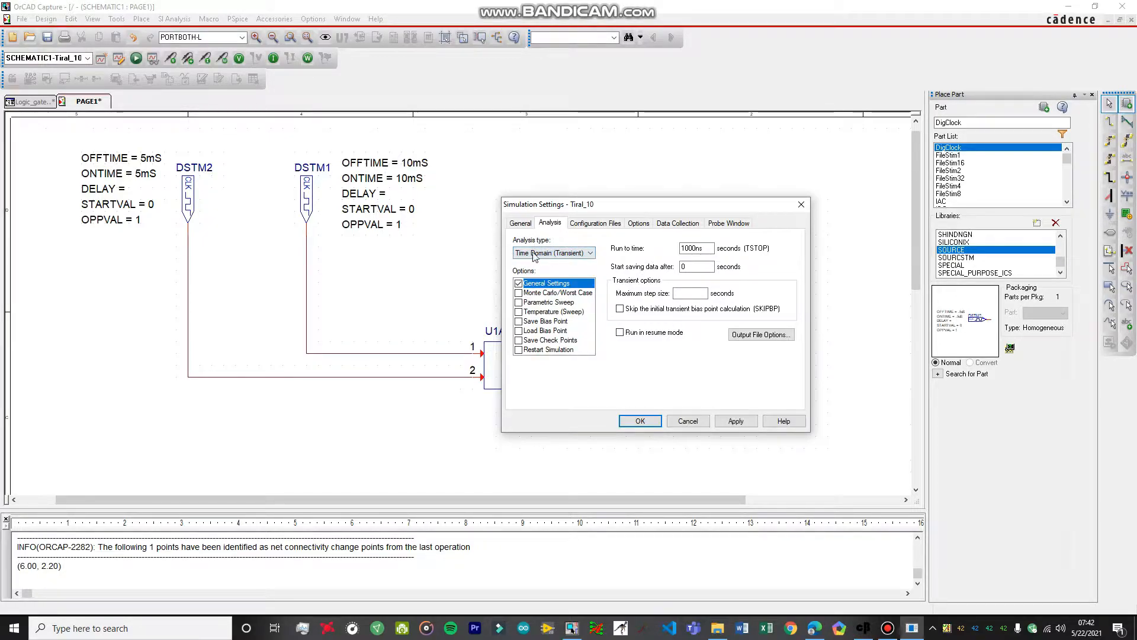
left_click(699, 249)
key("BackSpace")
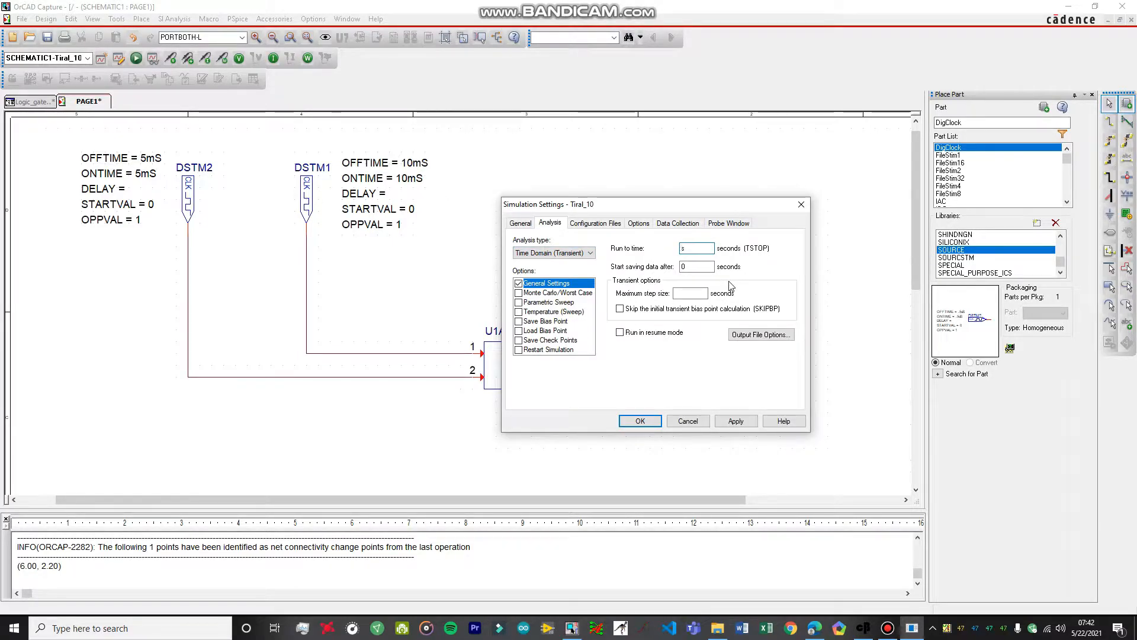
type("20m")
left_click_drag(733, 204, 853, 176)
left_click(812, 265)
type("0.1")
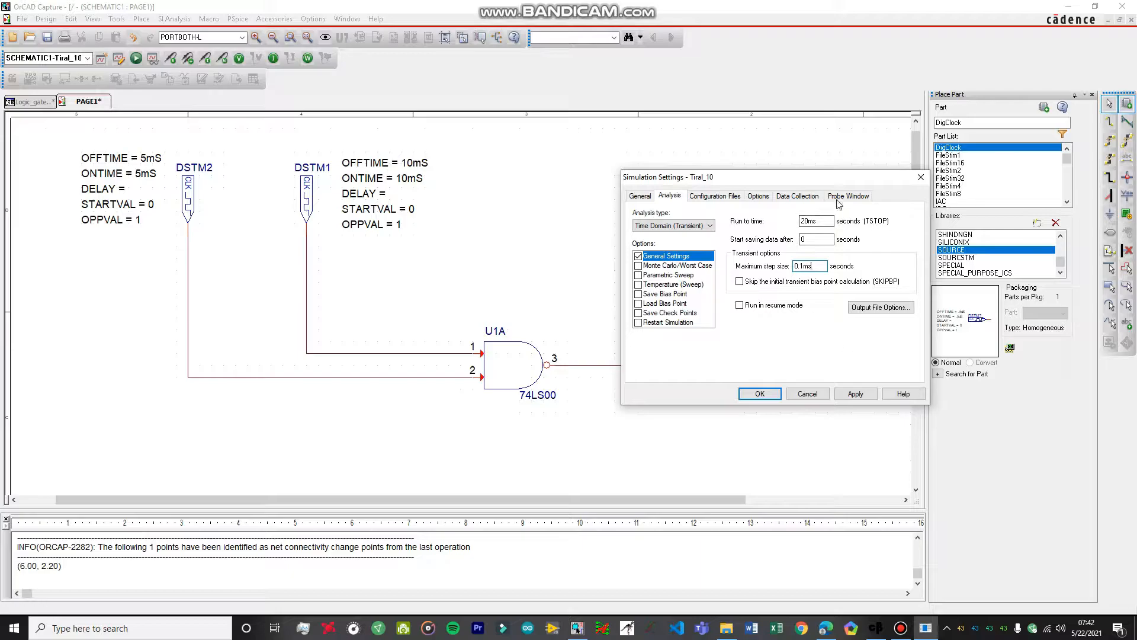
left_click(860, 394)
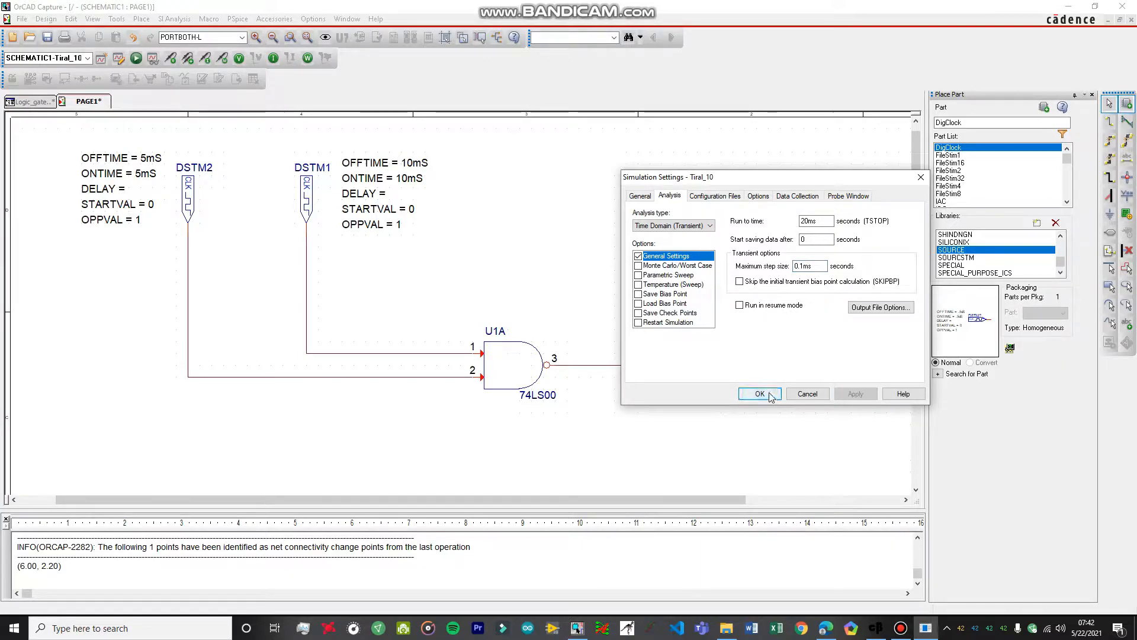
left_click(770, 395)
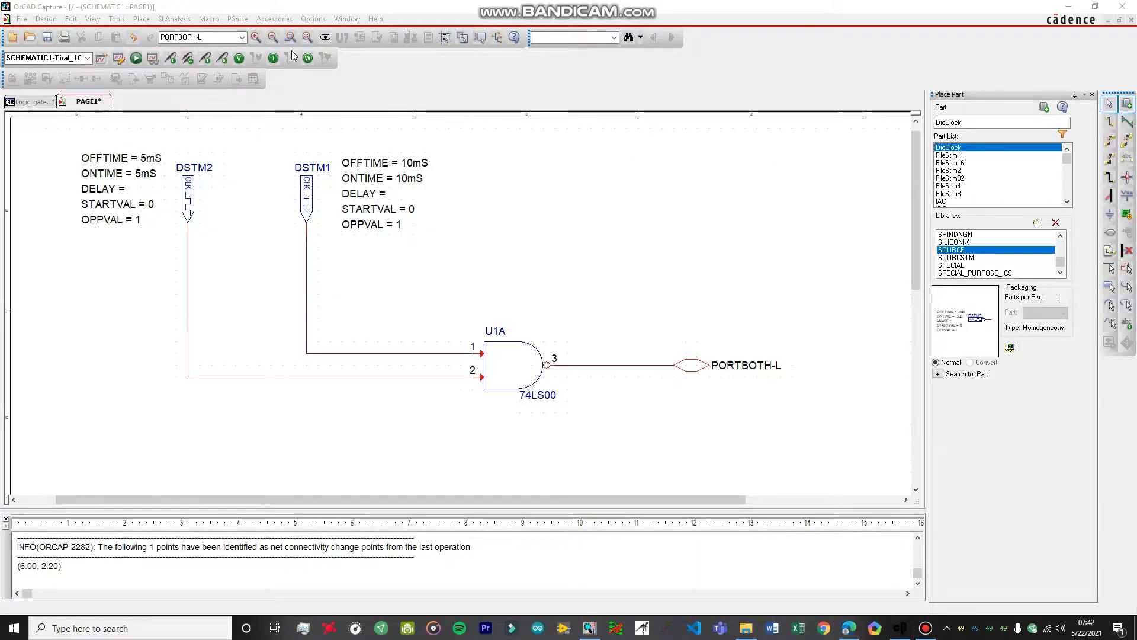
Run the simulation and add traces for the two clocks, DSTM1:1 and DSTM2:1, to the plot in the maximized PSpice A/D window
left_click(140, 60)
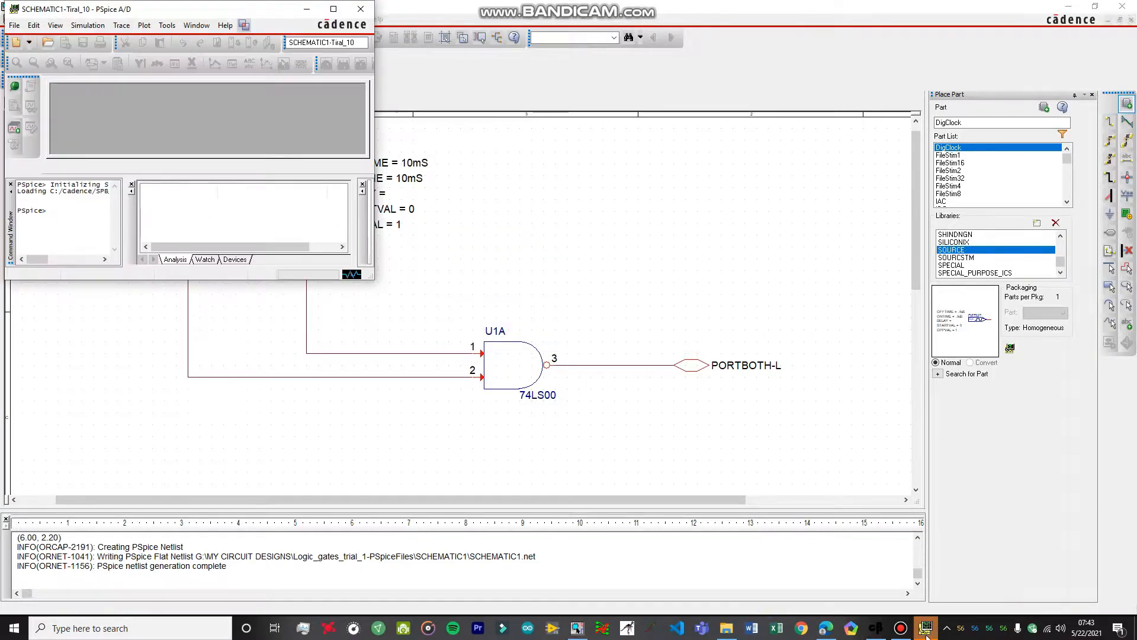
left_click(333, 8)
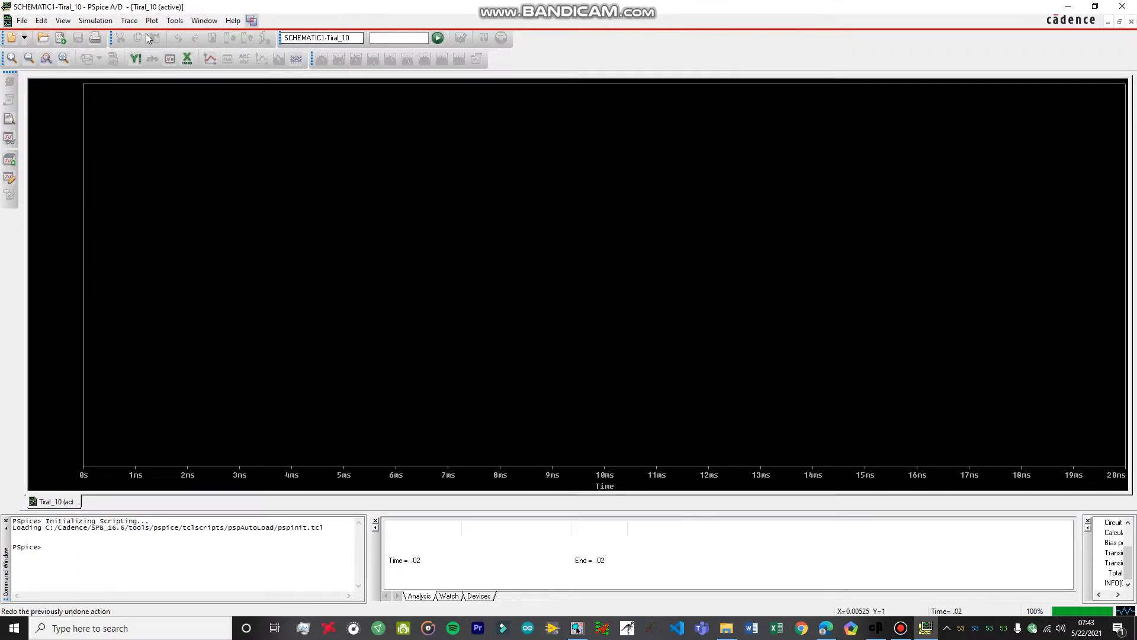
left_click(130, 22)
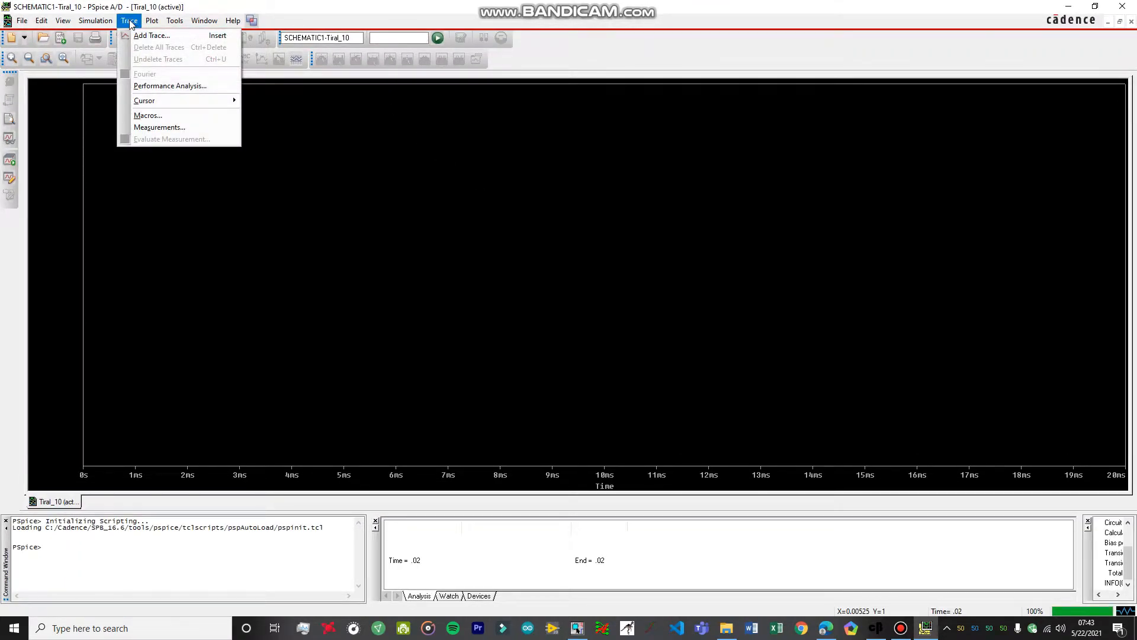
left_click(131, 22)
left_click(153, 21)
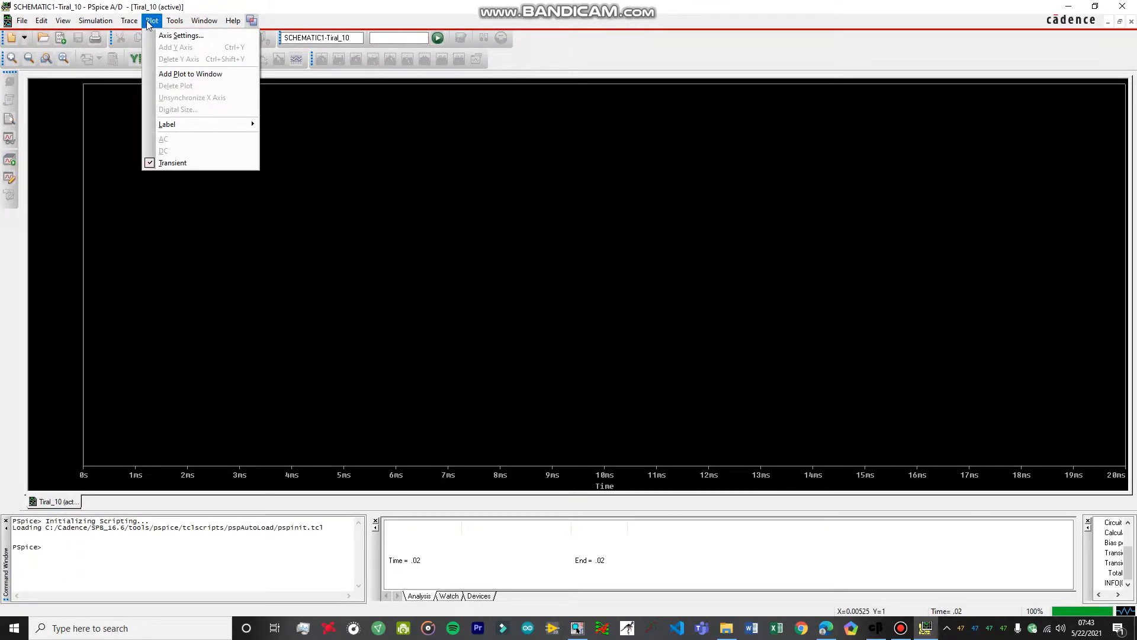
left_click(130, 22)
left_click(129, 22)
left_click(144, 36)
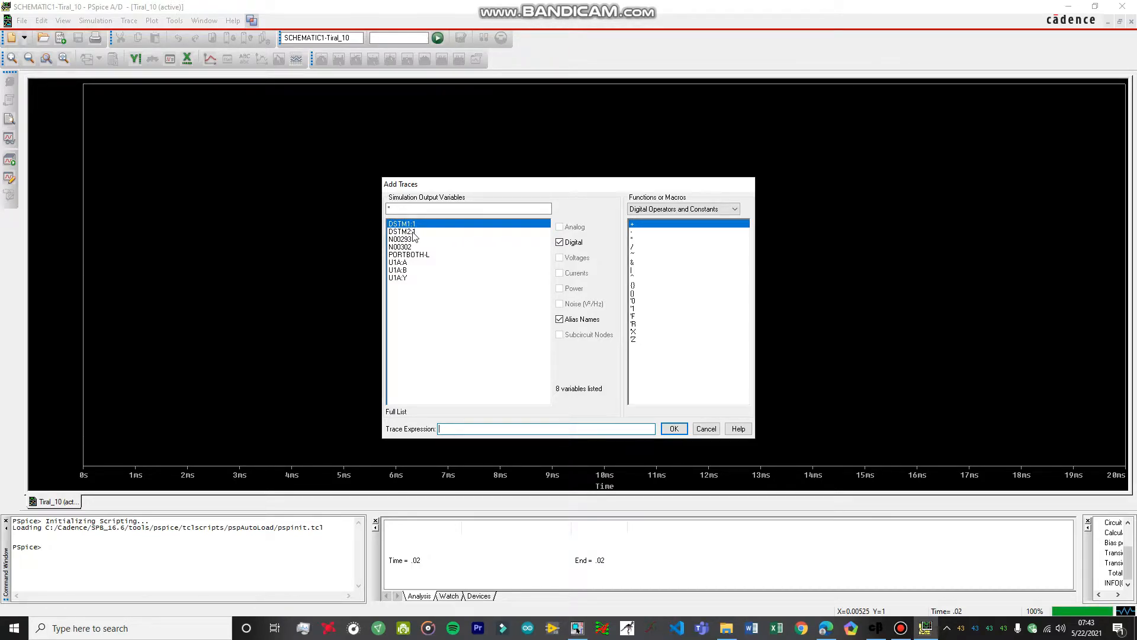
left_click(414, 225)
left_click(409, 233)
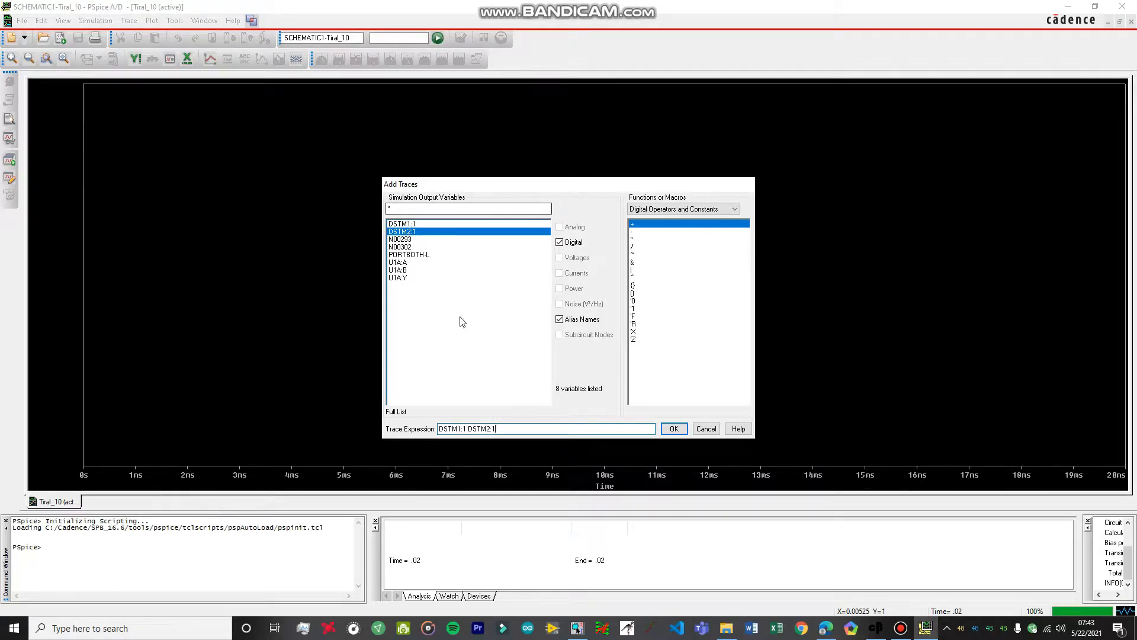
left_click(577, 627)
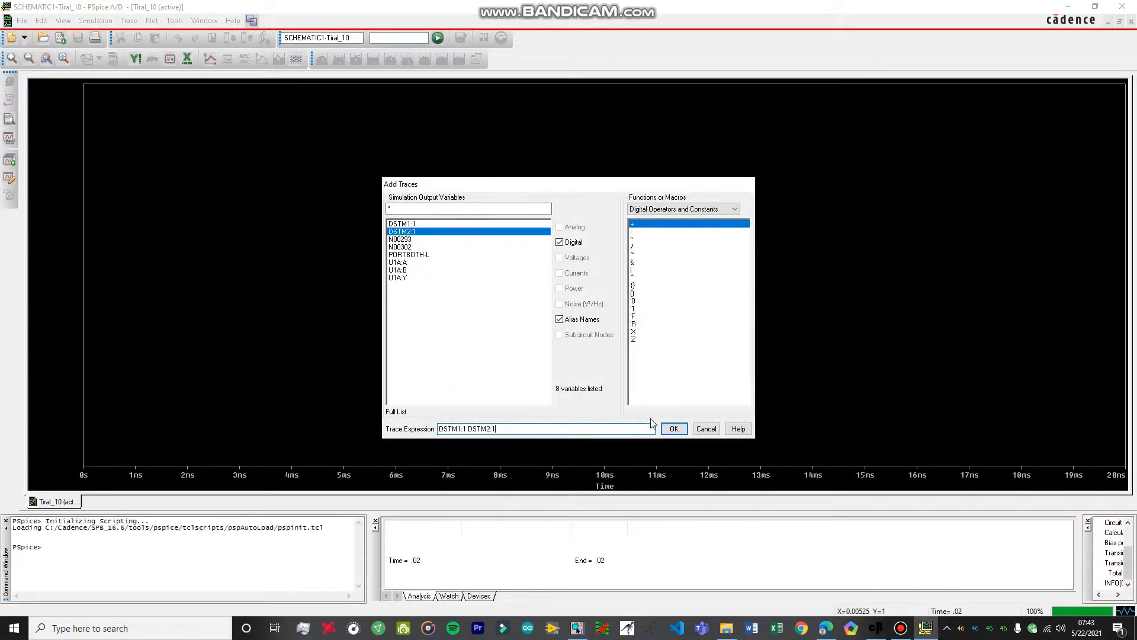
left_click(673, 429)
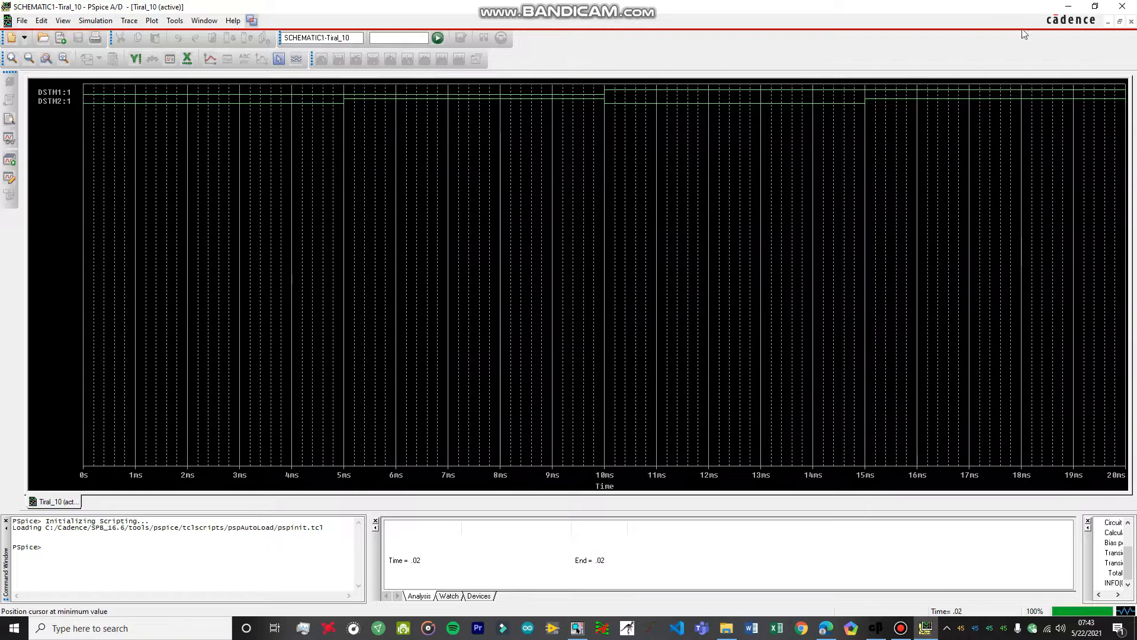
Switch to the 74LS00 datasheet in the browser and compare its NAND function table with the simulated clock traces
left_click(826, 628)
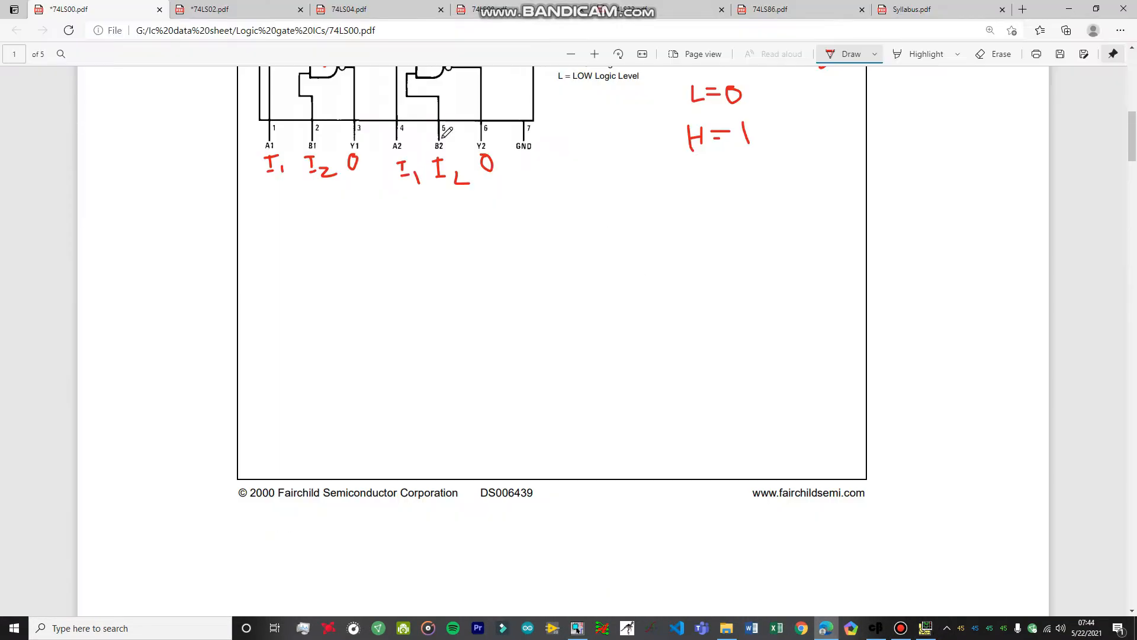
scroll(444, 259, "up", 10)
scroll(446, 259, "down", 8)
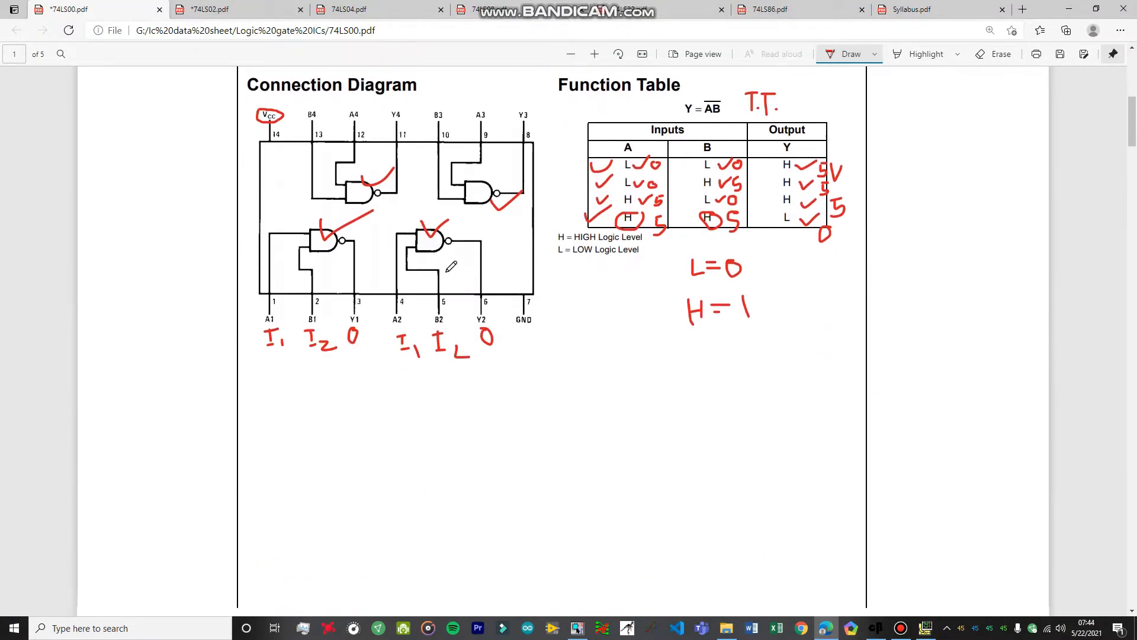
scroll(680, 337, "up", 3)
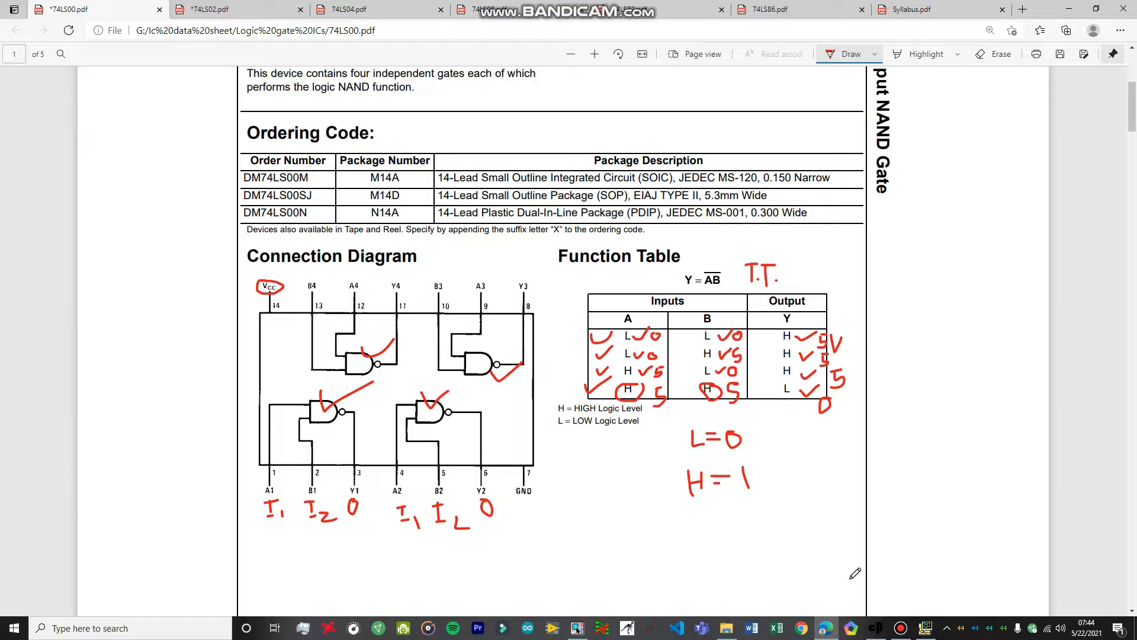
left_click(925, 627)
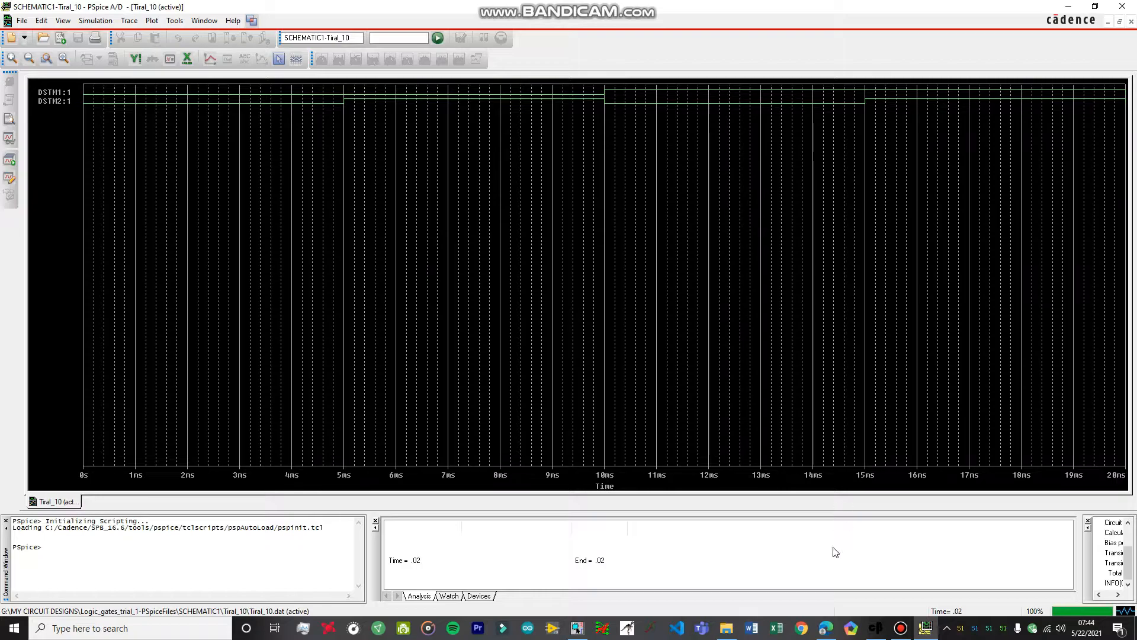
left_click(826, 628)
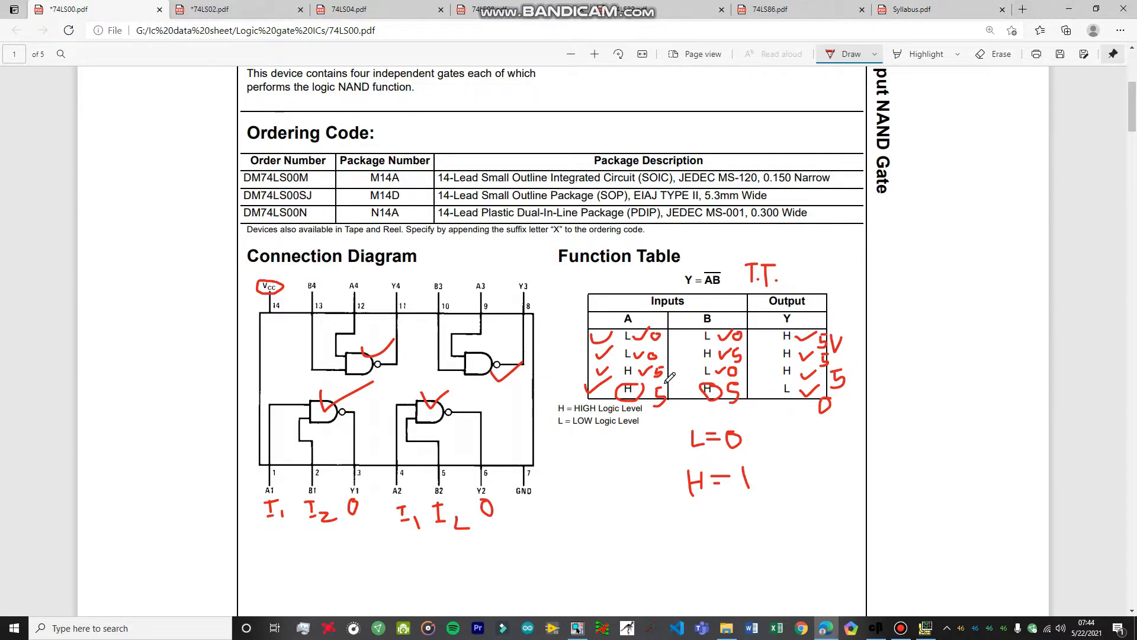
Return to PSpice A/D and add the gate output trace PORTBOTH-L to the plot
left_click(1068, 9)
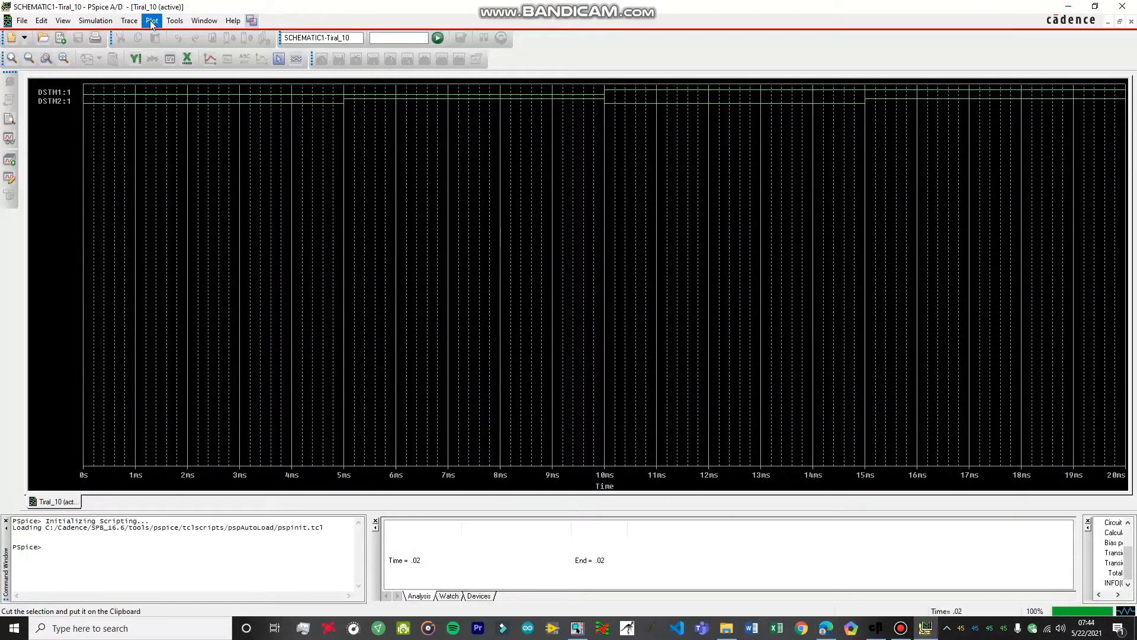
left_click(129, 20)
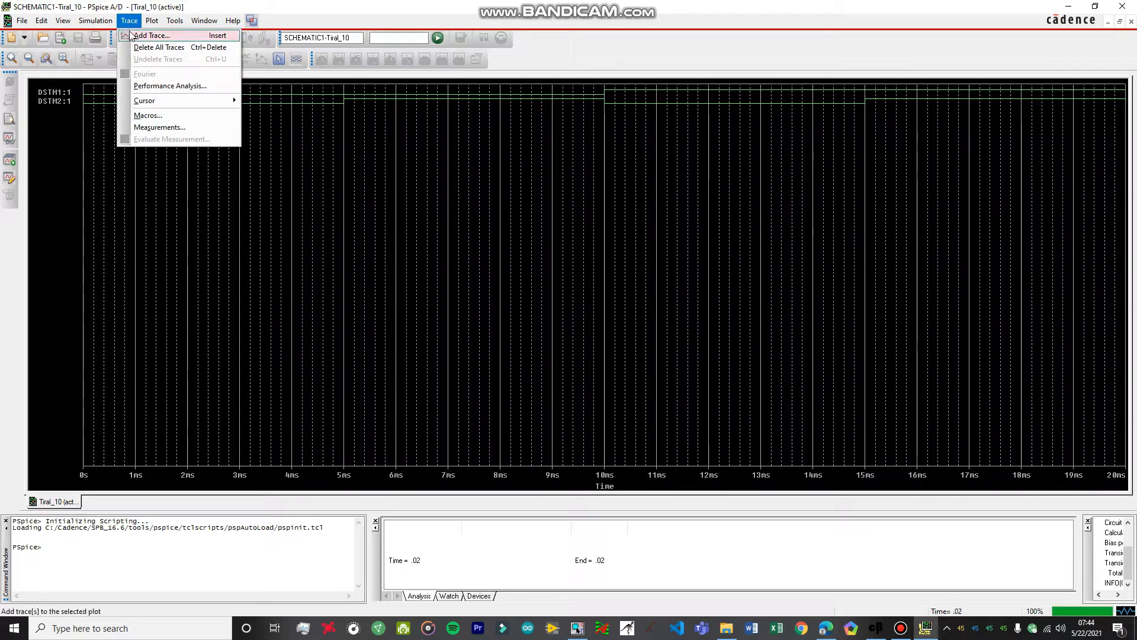
left_click(132, 36)
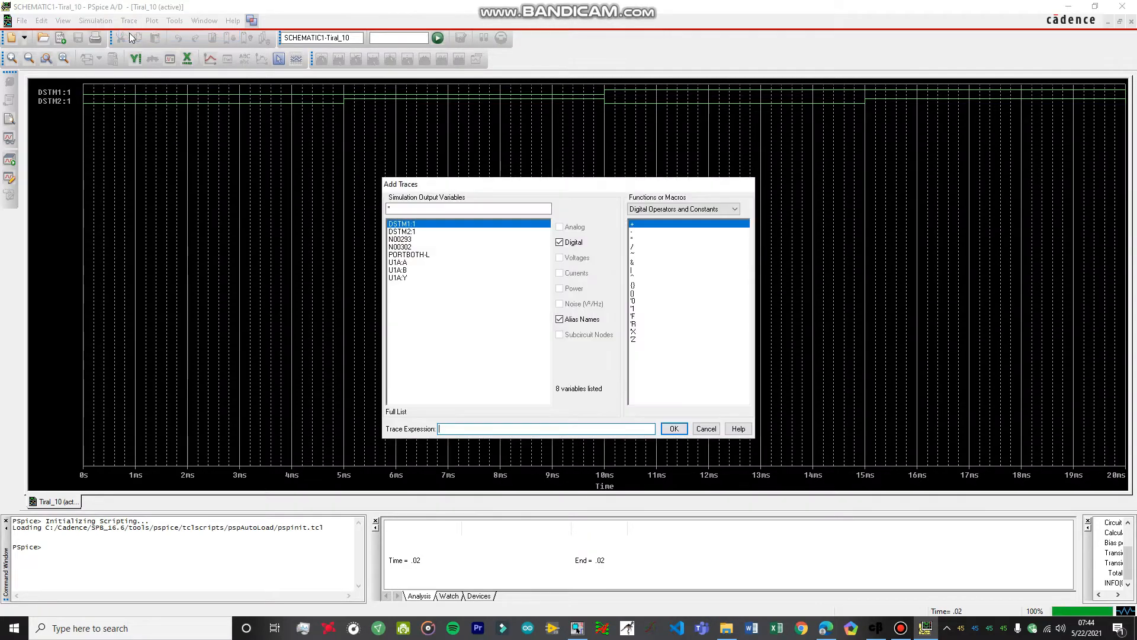
left_click(425, 255)
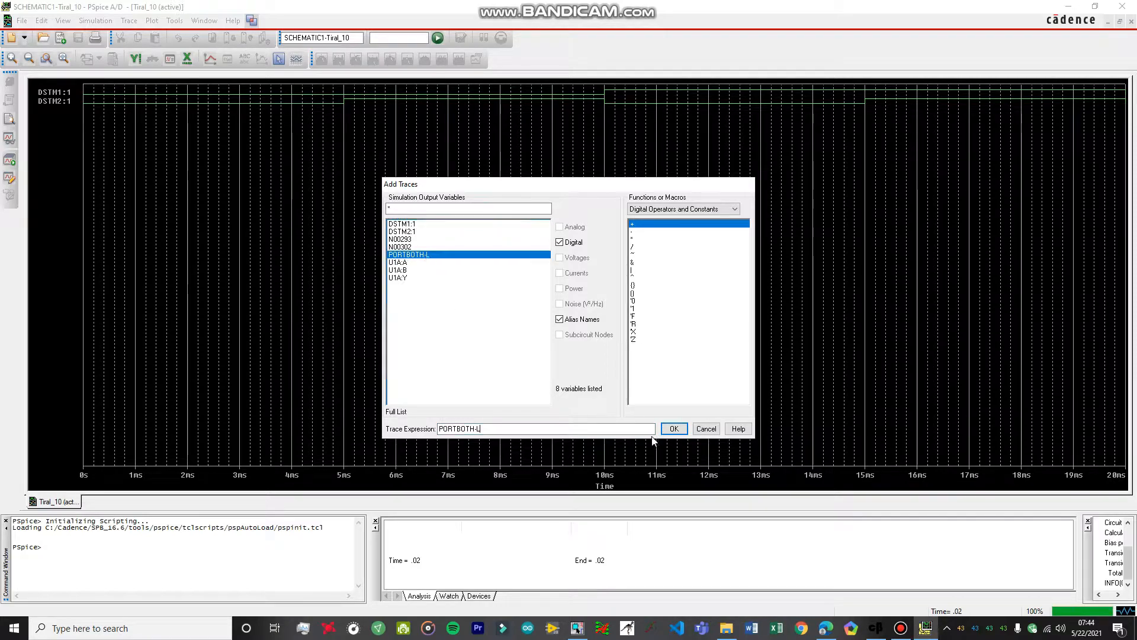
left_click(674, 429)
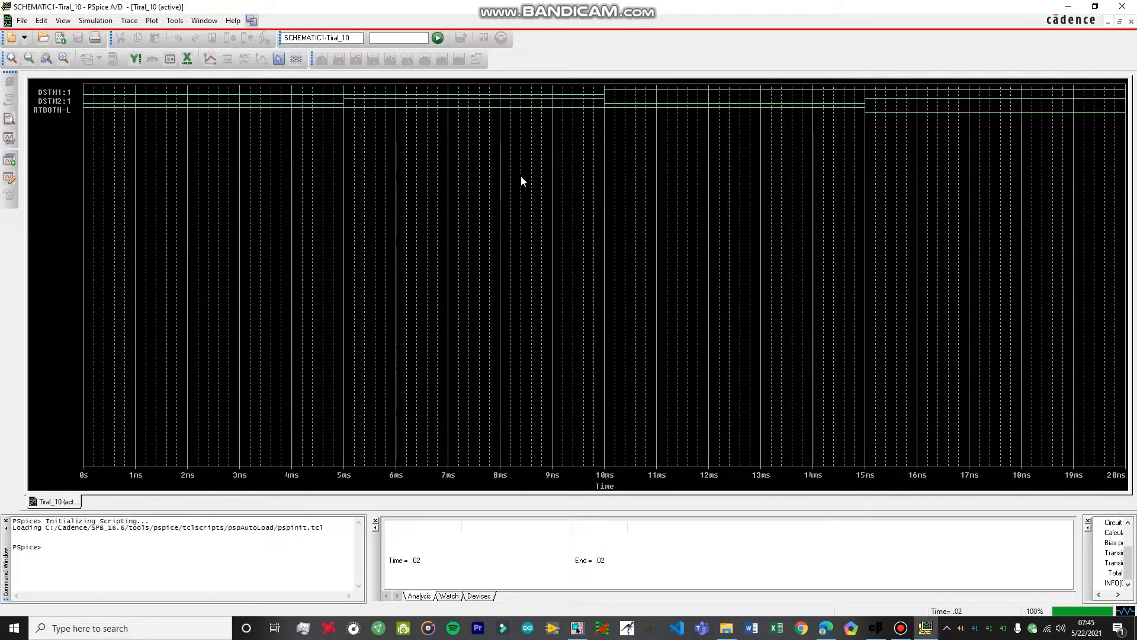
Switch back to the browser datasheets and examine the part number, gate type and description in 74LS02.pdf
left_click(1068, 7)
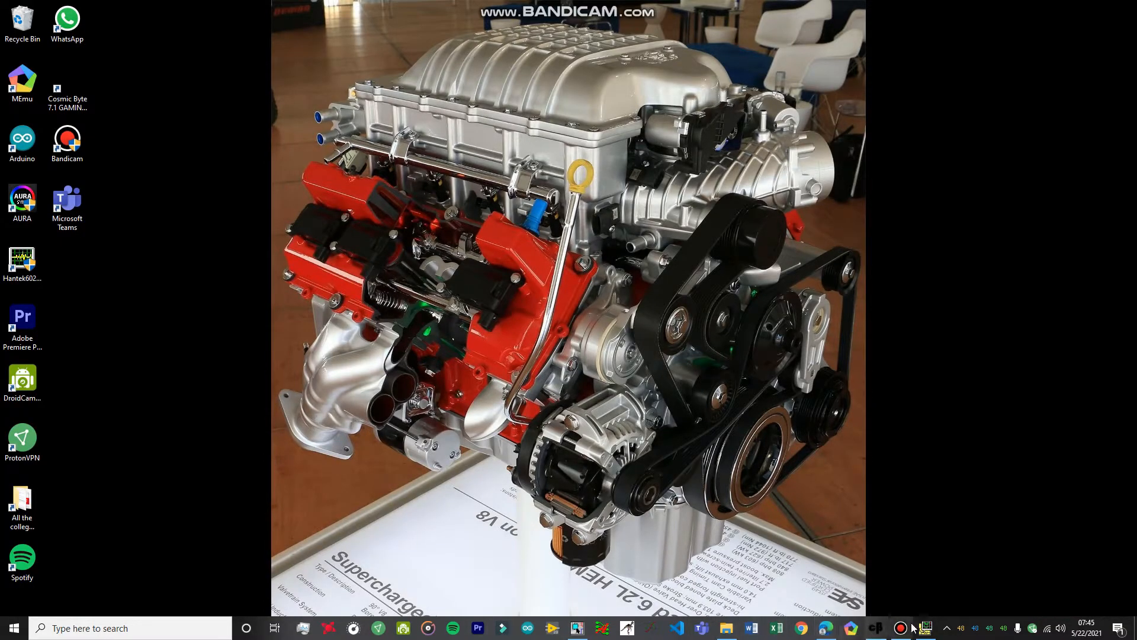
left_click(826, 628)
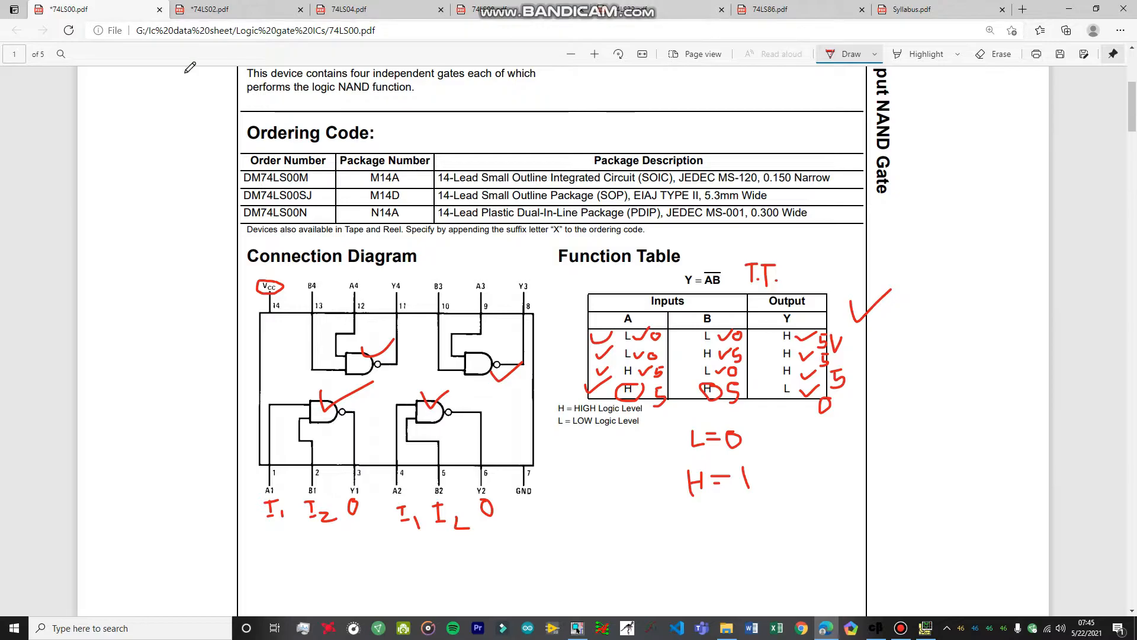
left_click(239, 17)
scroll(442, 256, "up", 20)
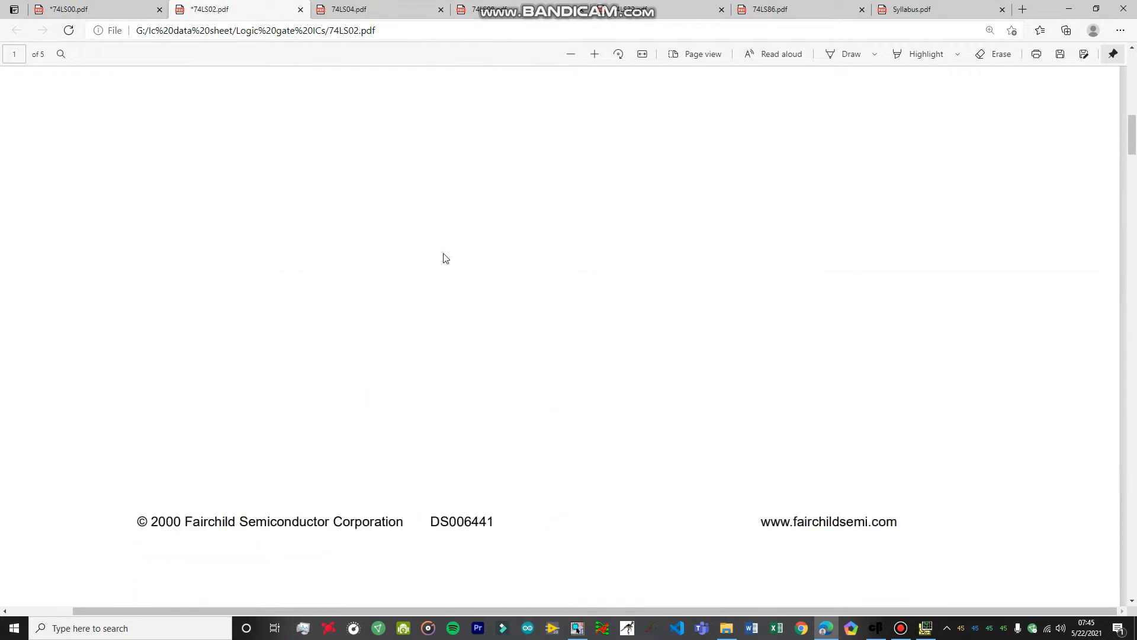
scroll(354, 184, "down", 5)
scroll(227, 227, "up", 3)
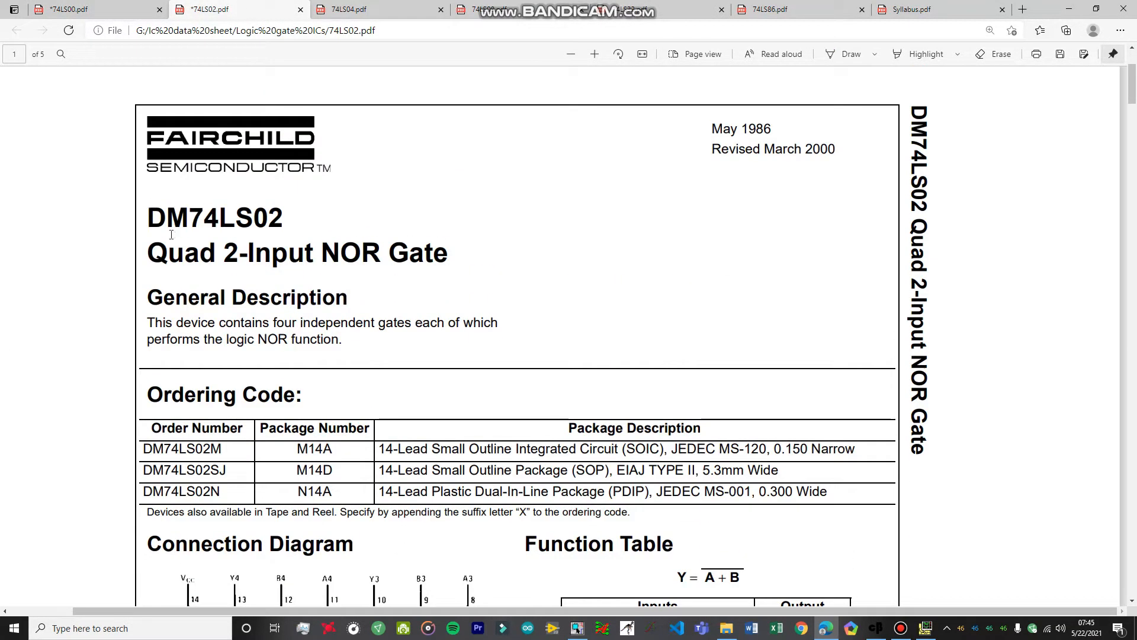
left_click_drag(153, 221, 268, 220)
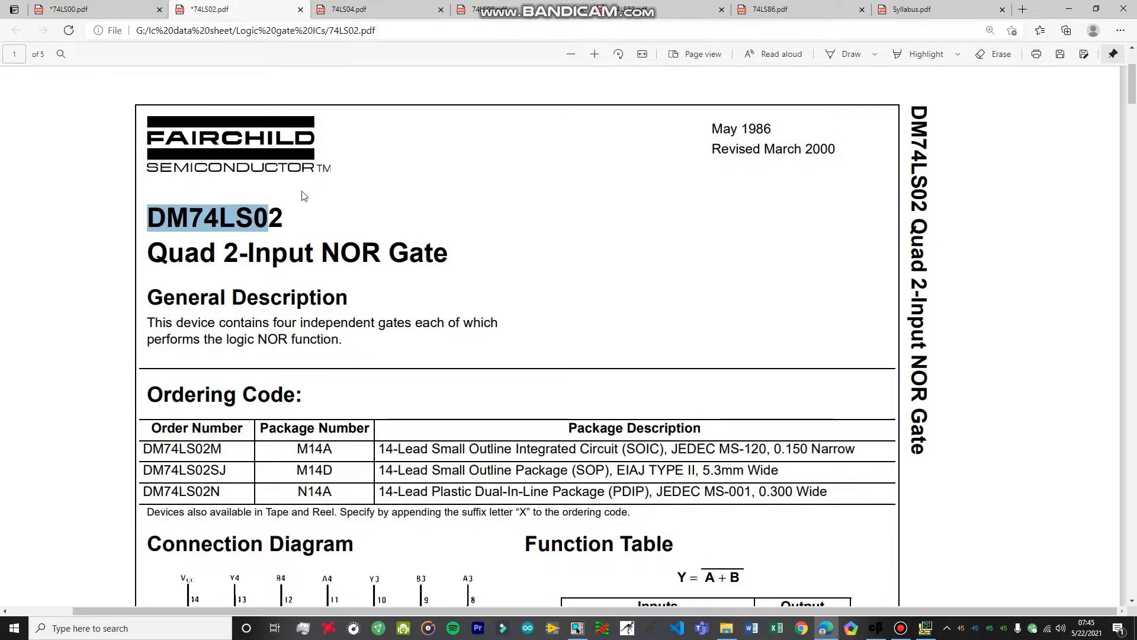
left_click(314, 214)
left_click_drag(337, 250, 432, 252)
double_click(153, 254)
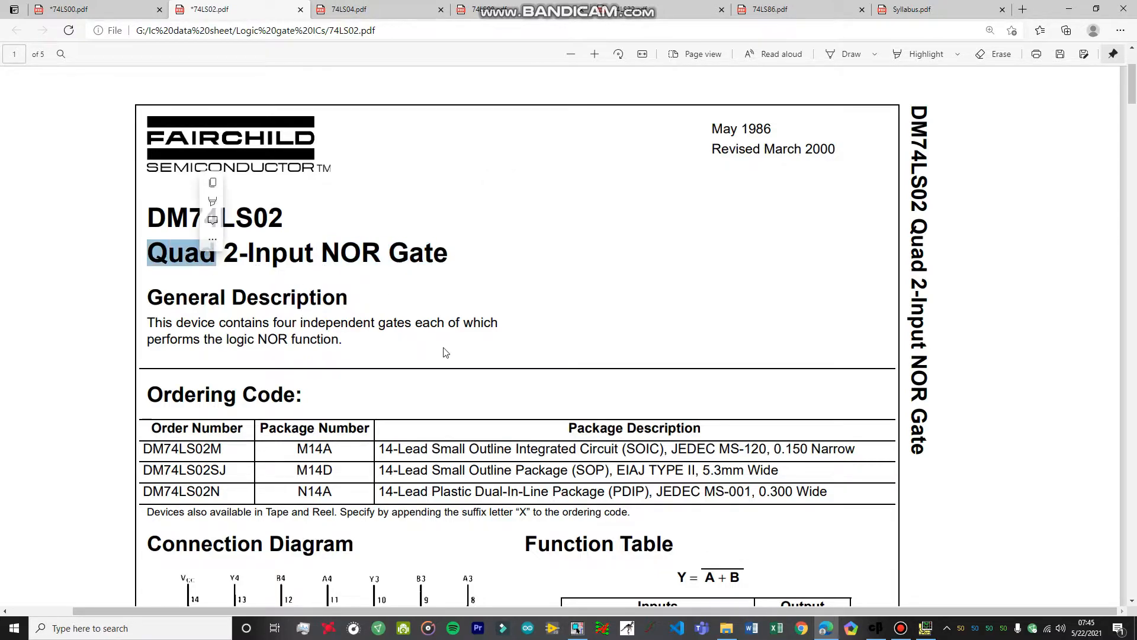
scroll(473, 326, "down", 5)
scroll(444, 330, "down", 20)
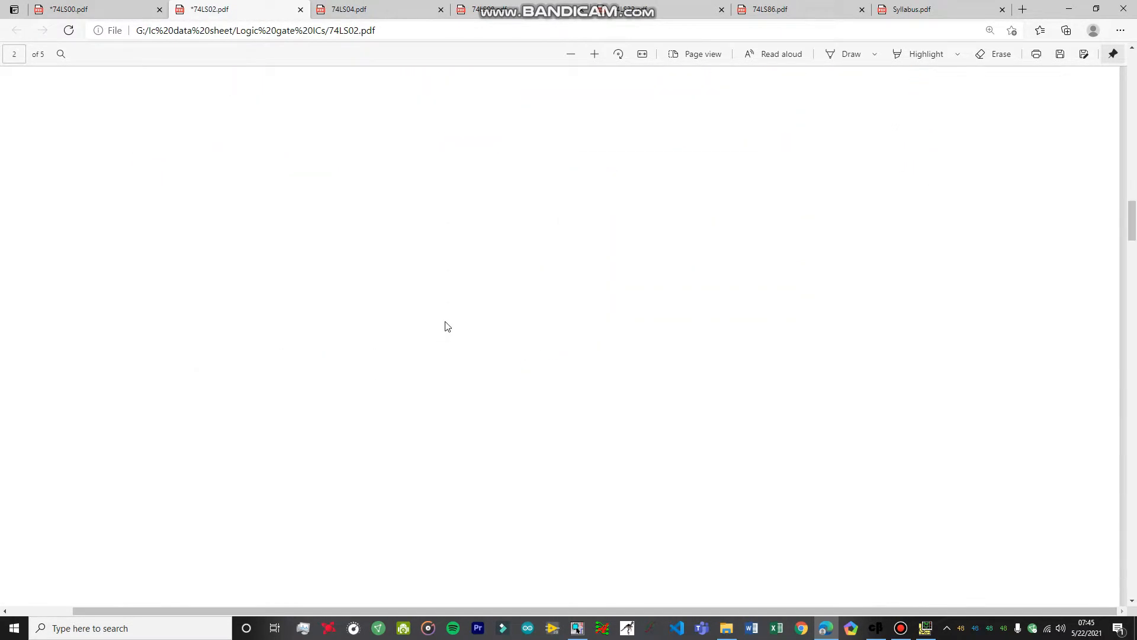